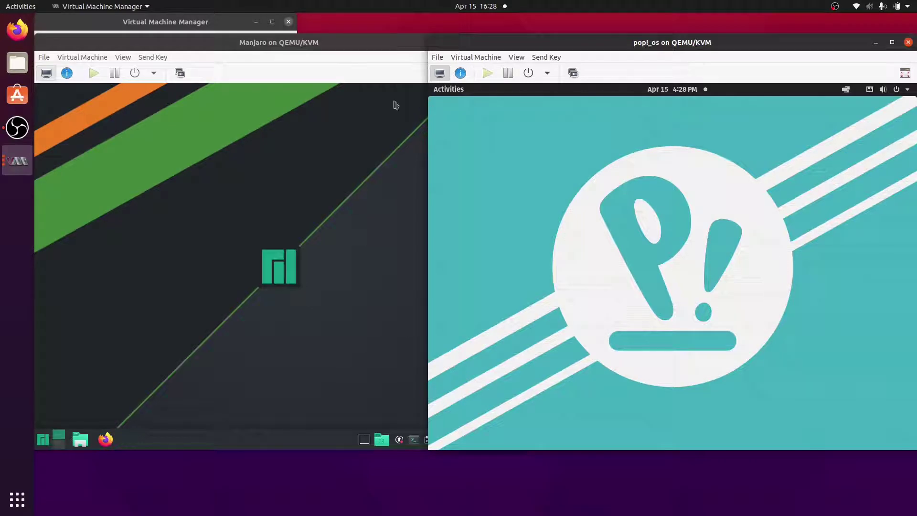
# Step: Show the Manjaro VM's NIC :3a:fc:23 details, attached to the default NAT network
pyautogui.click(333, 153)
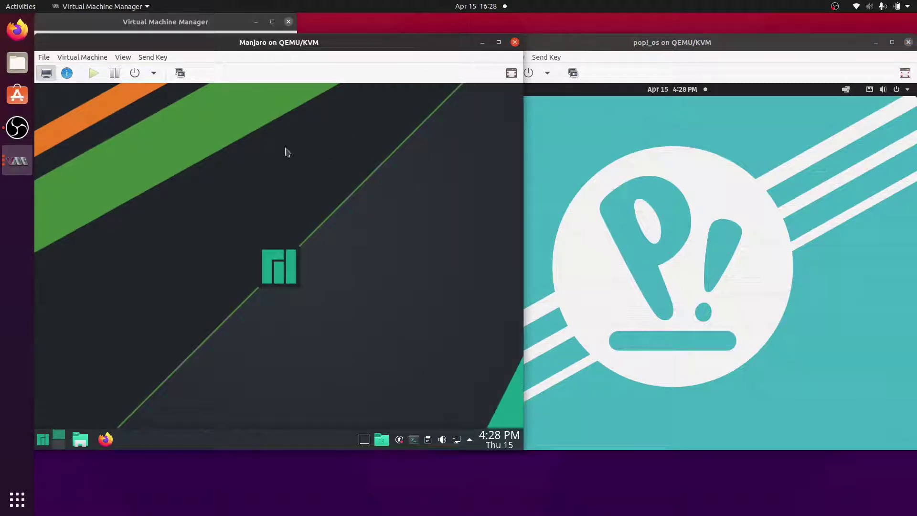
pyautogui.click(66, 73)
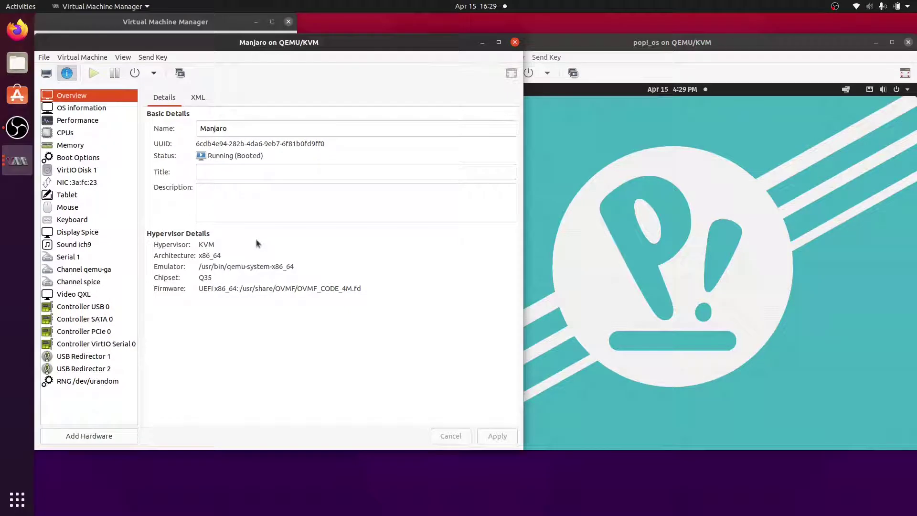
pyautogui.click(110, 183)
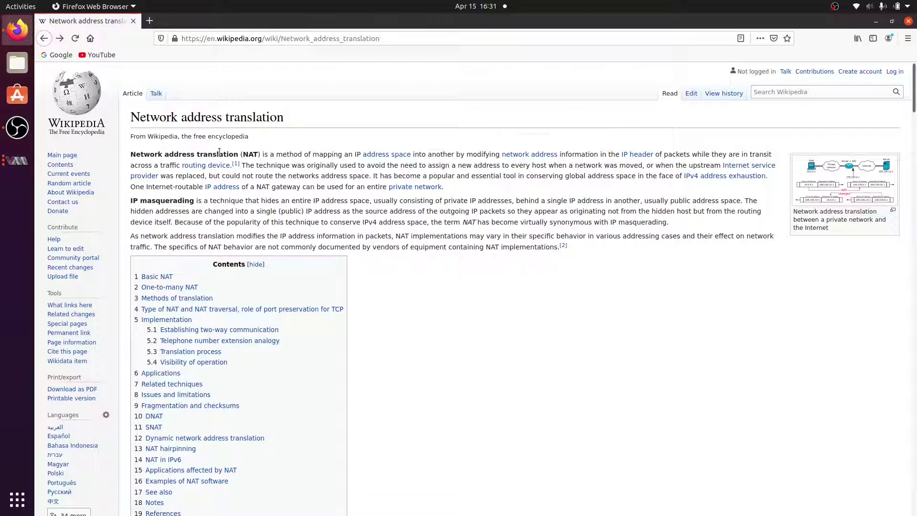
# Step: Enlarge the Wikipedia article's NAT concept diagram in the media viewer
pyautogui.click(845, 183)
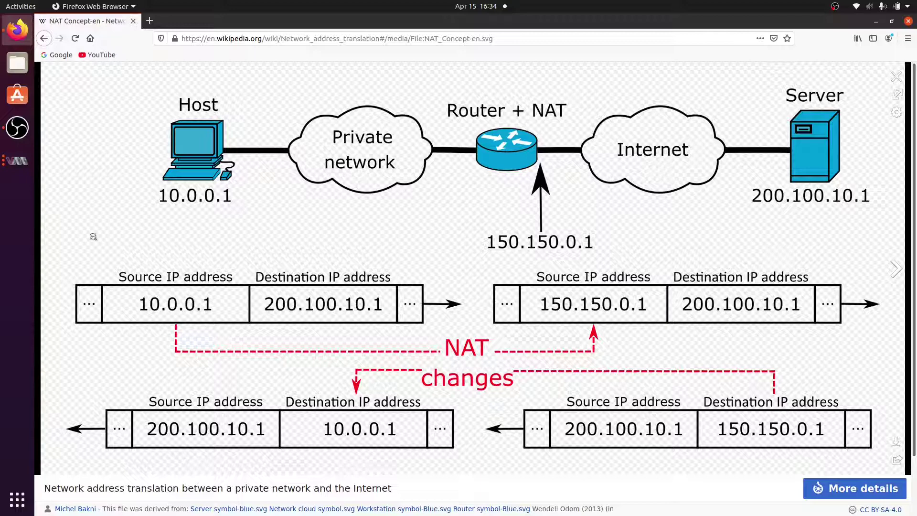
# Step: Show the QEMU/KVM connection details with the default 192.168.122.0/24 NAT network
pyautogui.click(17, 160)
pyautogui.click(17, 160)
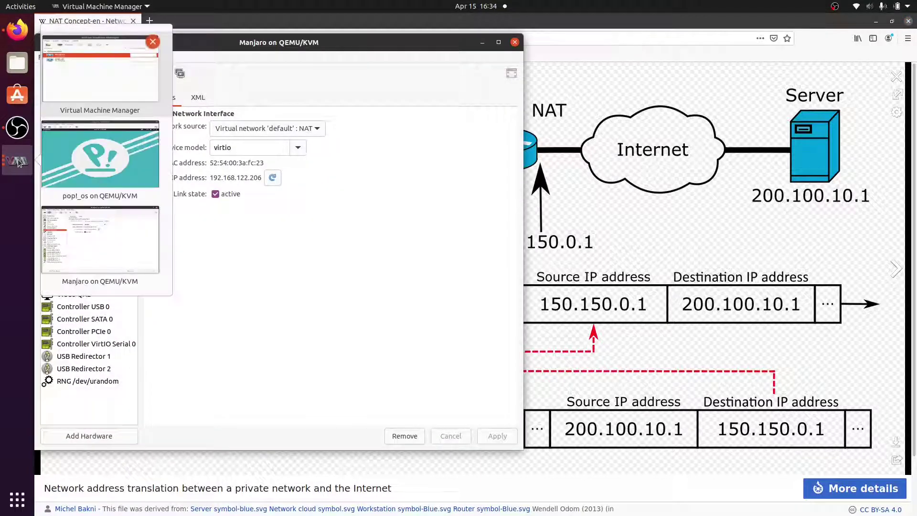
pyautogui.click(109, 74)
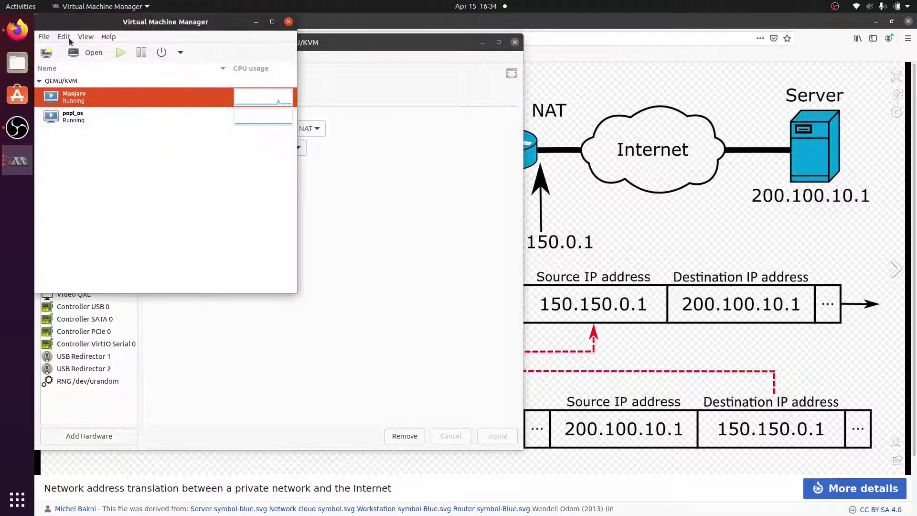
pyautogui.click(64, 36)
pyautogui.click(98, 48)
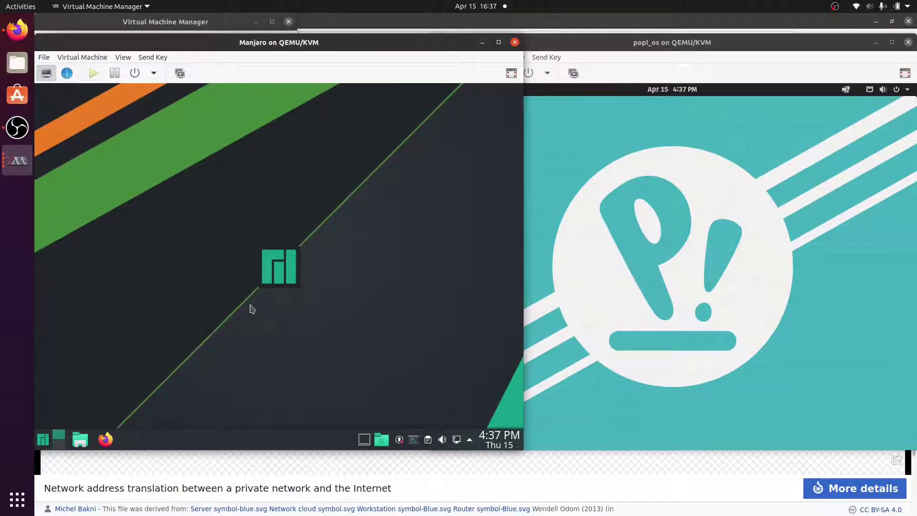
# Step: Show the network interface details of both the Manjaro and pop!_os VMs
pyautogui.click(67, 72)
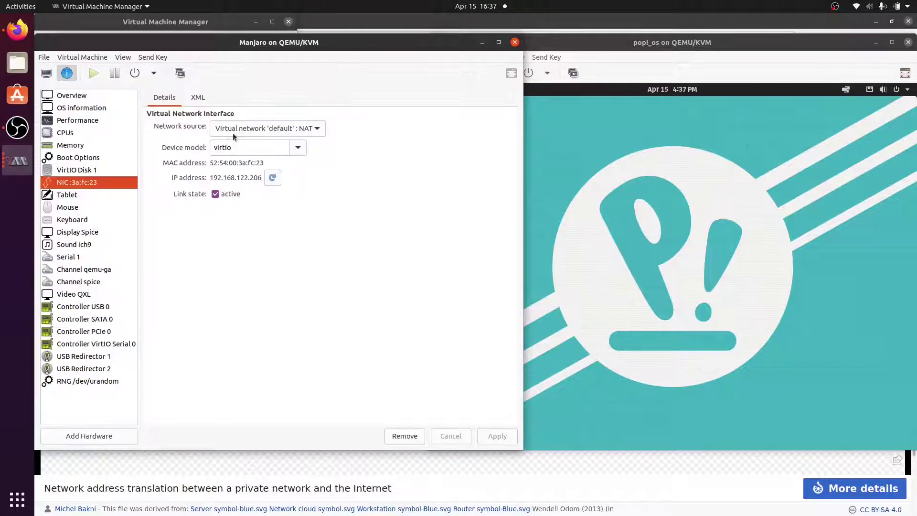
pyautogui.click(627, 190)
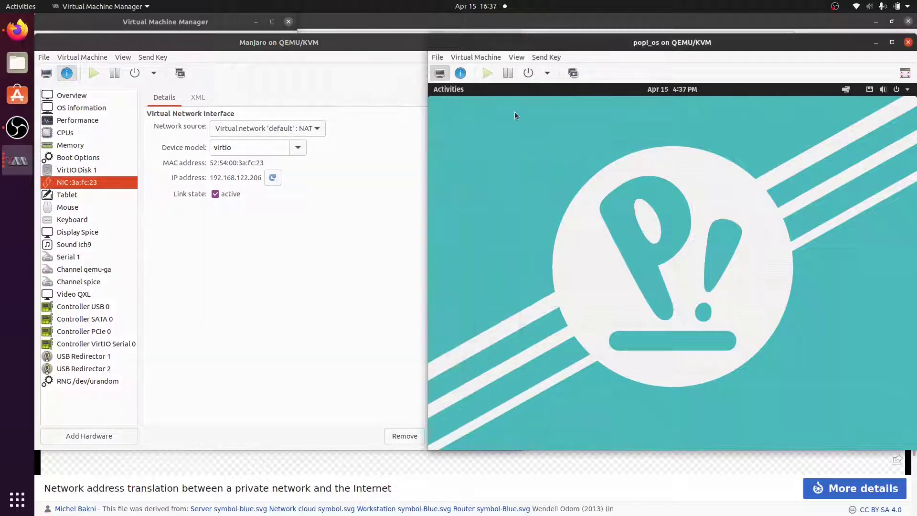
pyautogui.click(461, 73)
pyautogui.click(470, 182)
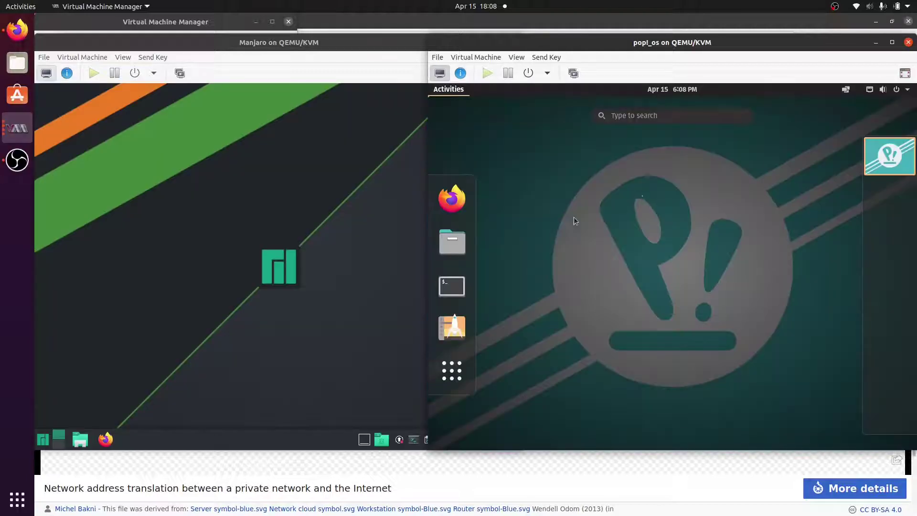
# Step: List the pop!_os addresses with ip addr and highlight 192.168.122.82
pyautogui.hotkey('ctrl', 'shift', '+')
pyautogui.hotkey('ctrl', 'shift', '+')
pyautogui.hotkey('ctrl', 'shift', '+')
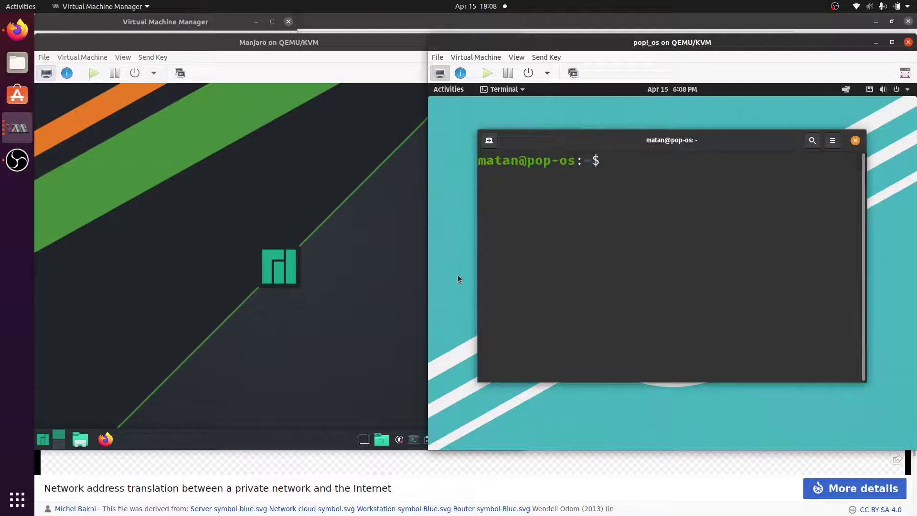
pyautogui.write('ip addr')
pyautogui.press('Return')
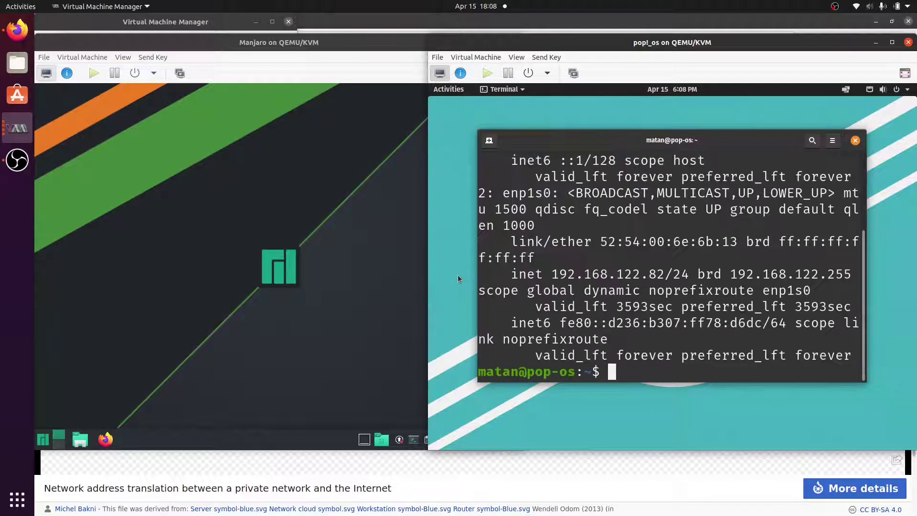
pyautogui.moveTo(552, 274); pyautogui.dragTo(655, 273)
# Step: In a Manjaro terminal, find its 192.168.122.206 address and ping 192.168.122.82
pyautogui.click(311, 279)
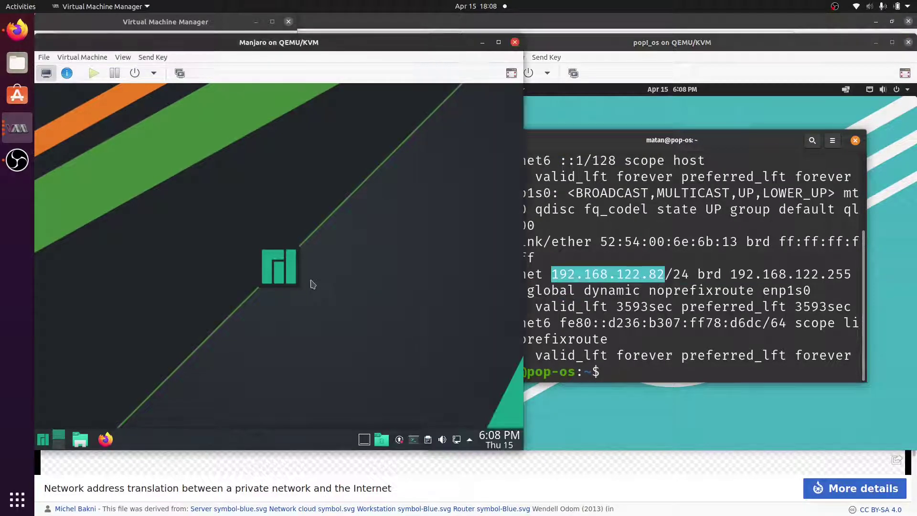
pyautogui.hotkey('ctrl', 'alt', 't')
pyautogui.hotkey('ctrl', '+')
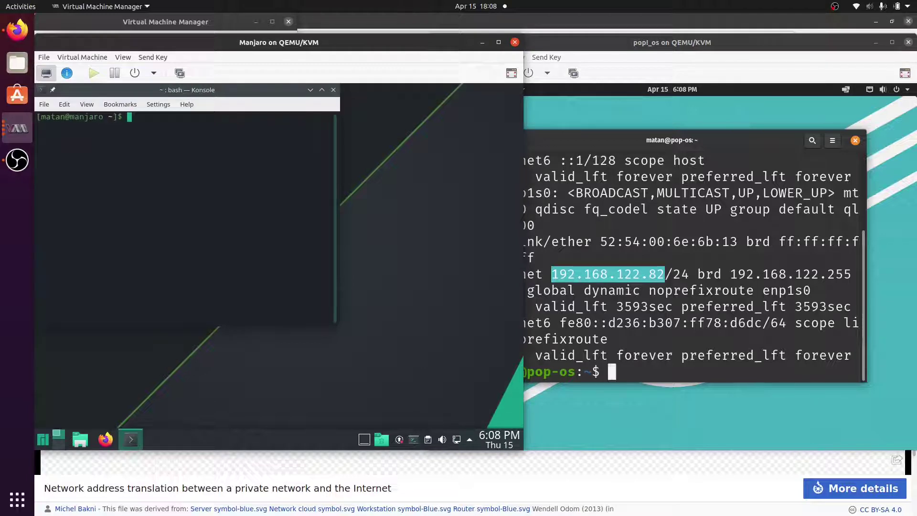
pyautogui.hotkey('ctrl', '+')
pyautogui.write('ip anddr')
pyautogui.press('Return')
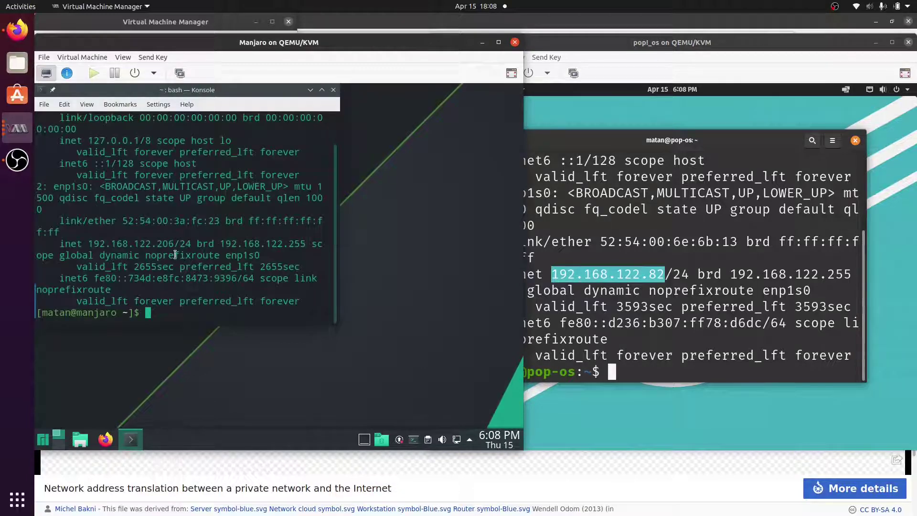
pyautogui.moveTo(87, 243); pyautogui.dragTo(175, 243)
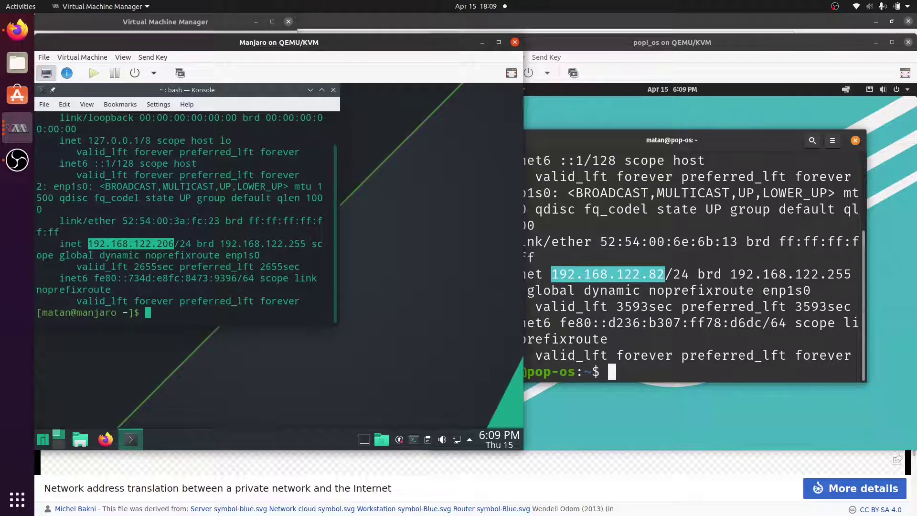
pyautogui.write('ping 192.')
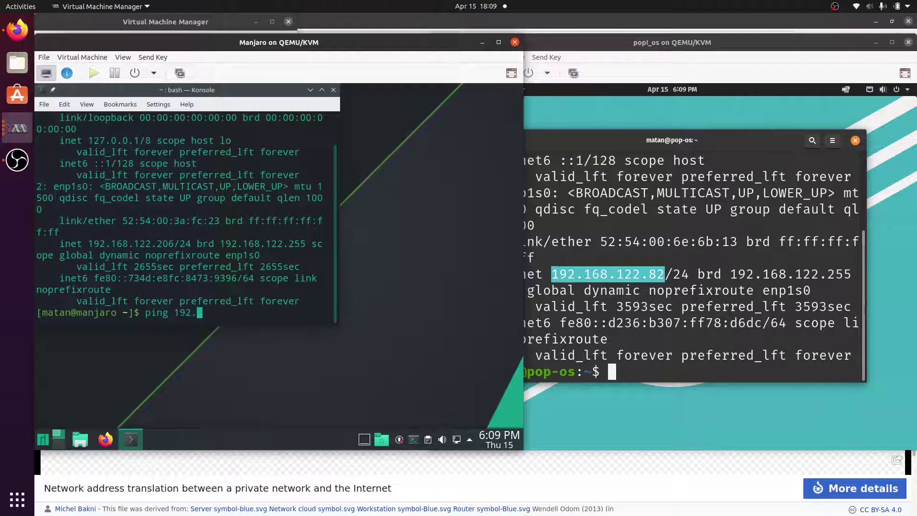
pyautogui.write('168.122.82')
pyautogui.press('Return')
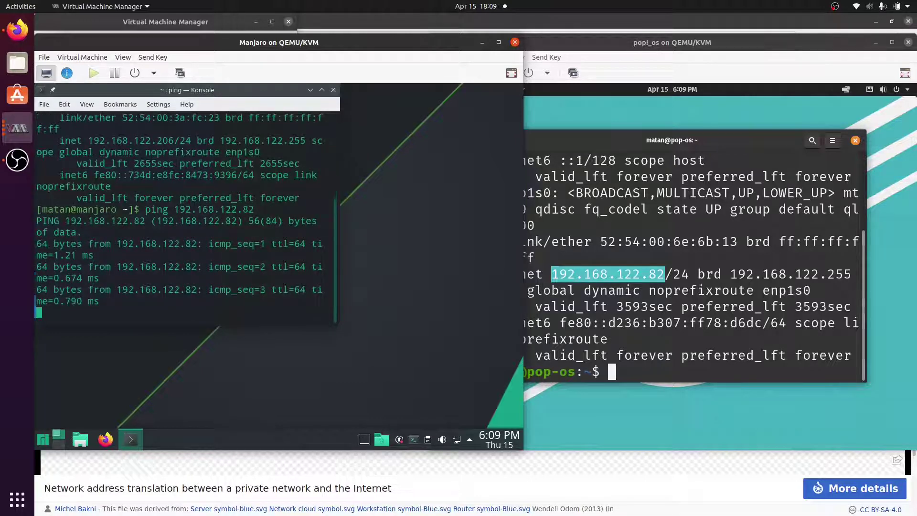
pyautogui.hotkey('ctrl', 'c')
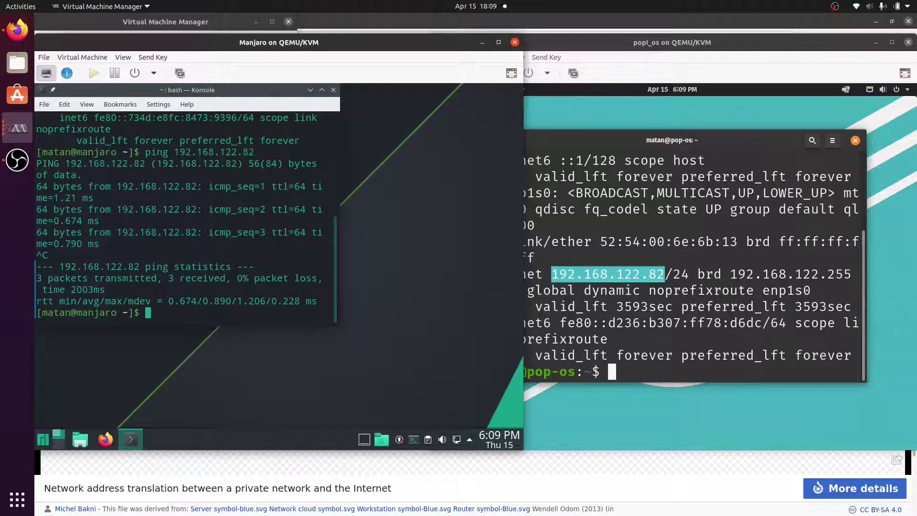
# Step: Open the host Terminal and list its network interfaces with ip addr
pyautogui.click(17, 497)
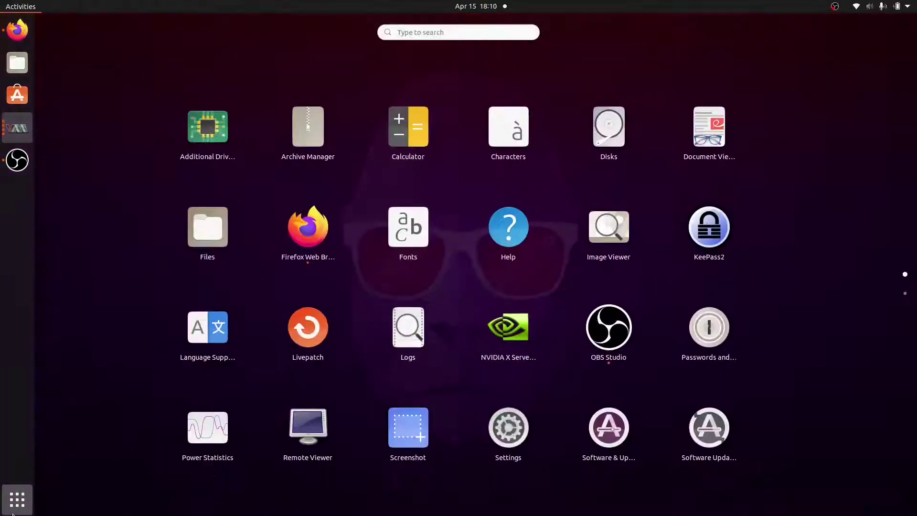
pyautogui.write('ter')
pyautogui.press('Return')
pyautogui.write('ip addr')
pyautogui.press('Return')
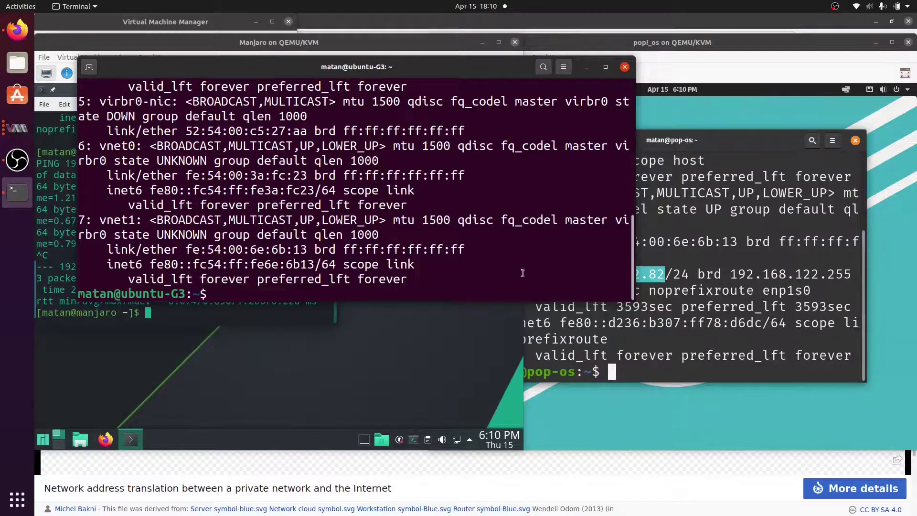
pyautogui.scroll(3, 351, 215)
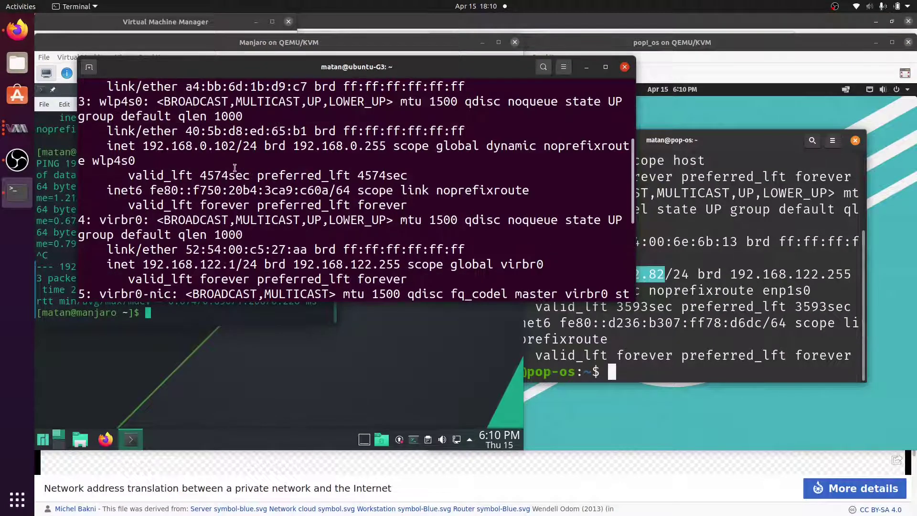
pyautogui.moveTo(143, 147); pyautogui.dragTo(235, 147)
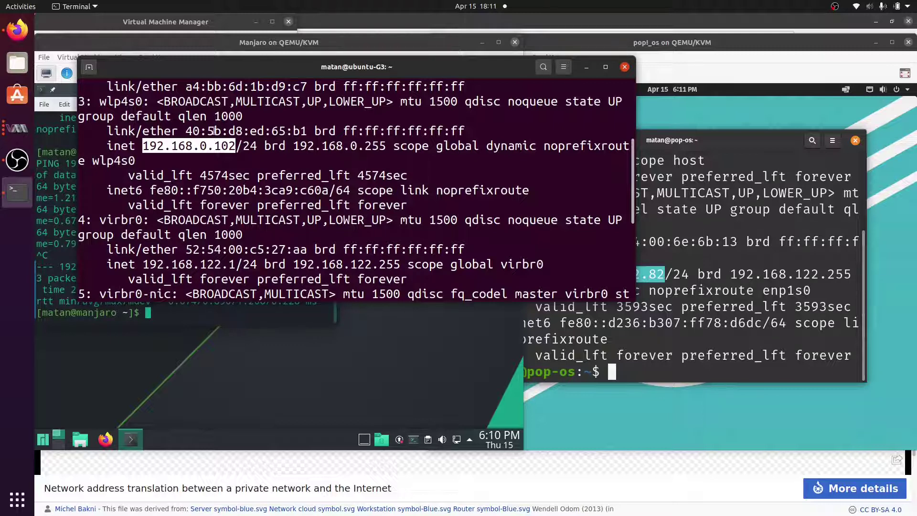
# Step: Highlight virbr0, virbr0-nic, vnet0, vnet1 and virbr0's 192.168.122.1 address
pyautogui.doubleClick(121, 221)
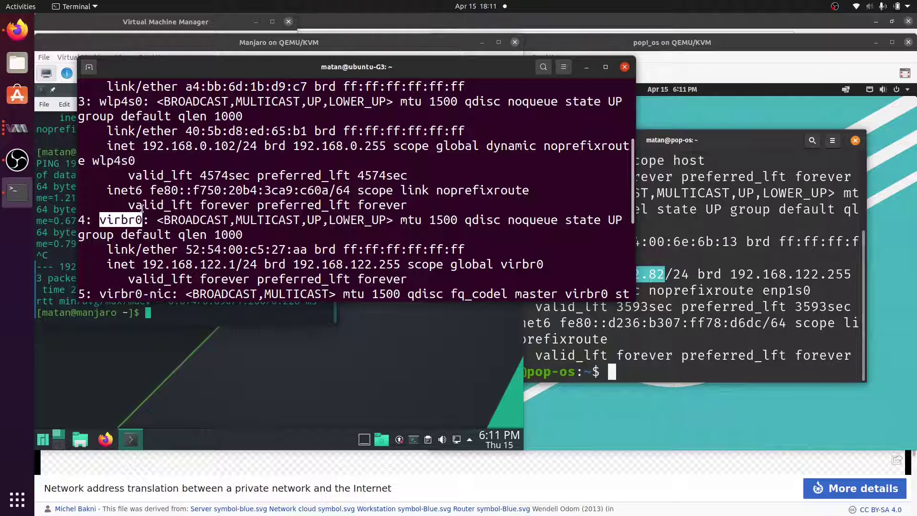
pyautogui.doubleClick(126, 292)
pyautogui.scroll(-1, 123, 293)
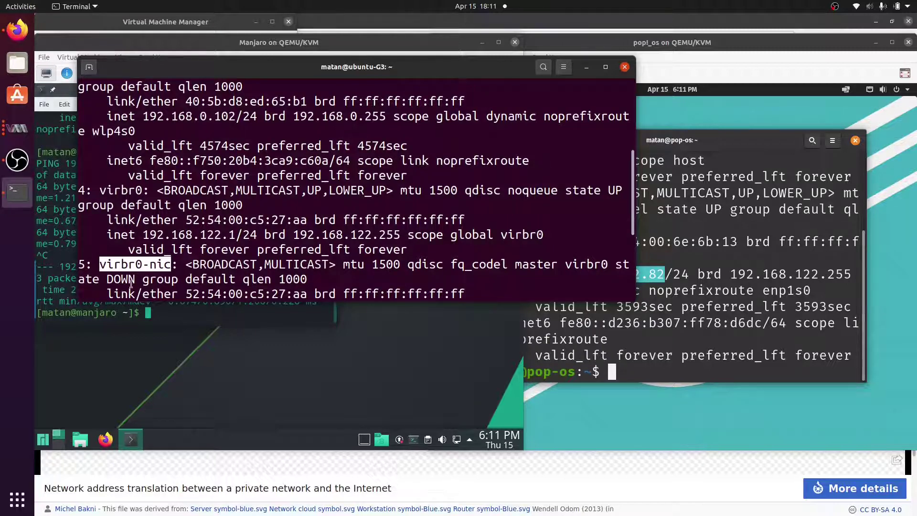
pyautogui.scroll(-3, 122, 293)
pyautogui.doubleClick(118, 220)
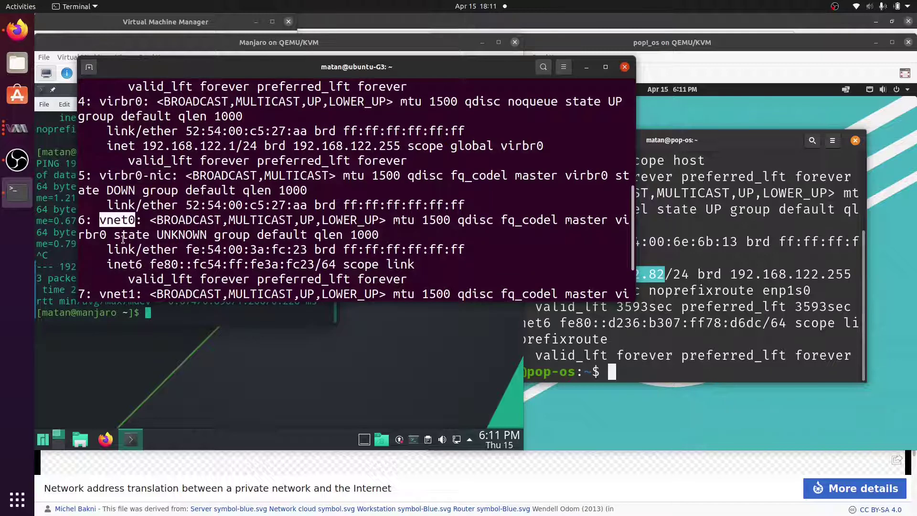
pyautogui.scroll(-4, 119, 229)
pyautogui.doubleClick(118, 234)
pyautogui.scroll(-1, 210, 229)
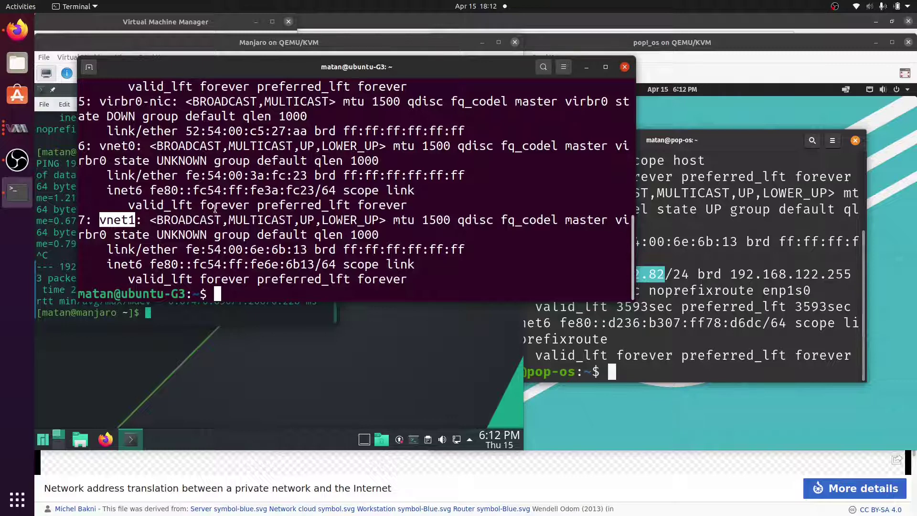
pyautogui.scroll(3, 217, 150)
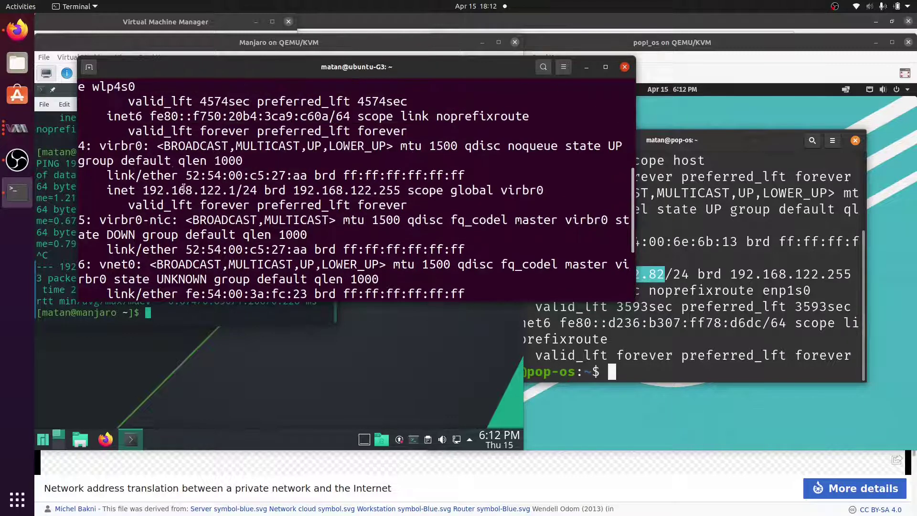
pyautogui.moveTo(143, 190); pyautogui.dragTo(236, 189)
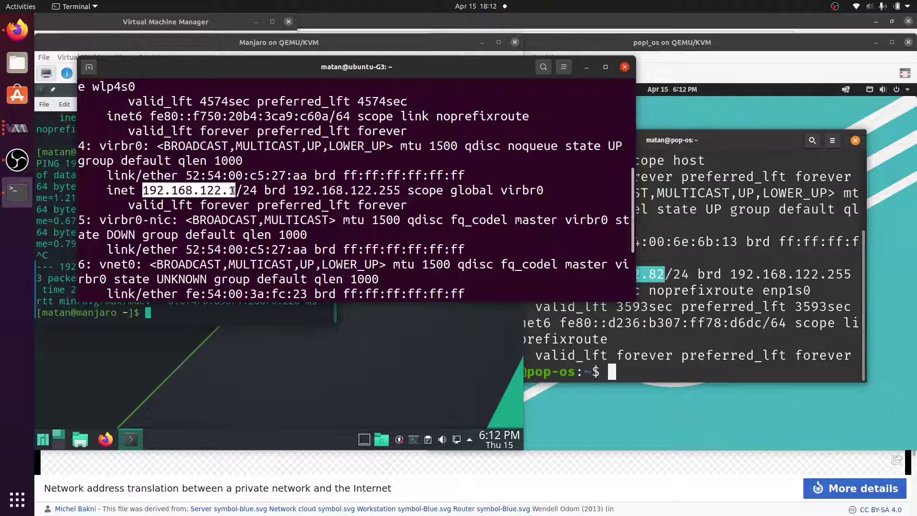
pyautogui.write('brctl ')
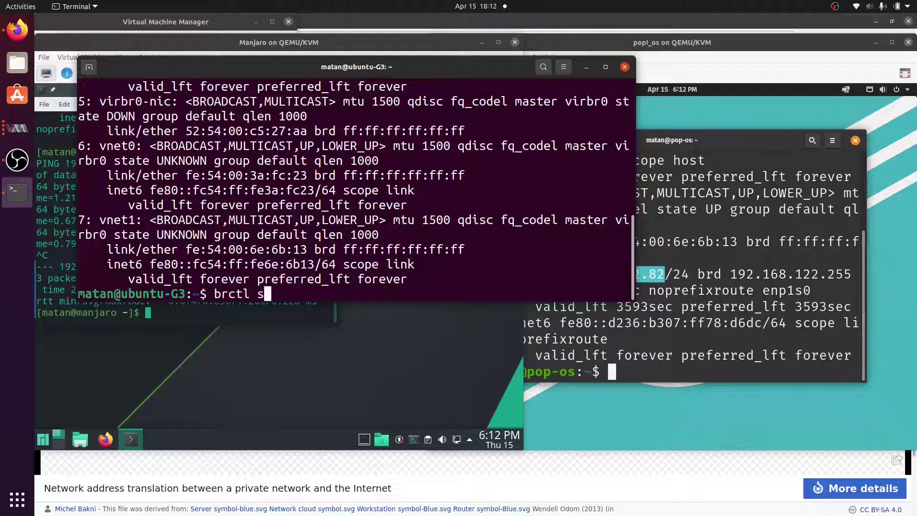
pyautogui.write('show')
# Step: Run brctl show and install the suggested bridge-utils package
pyautogui.press('Return')
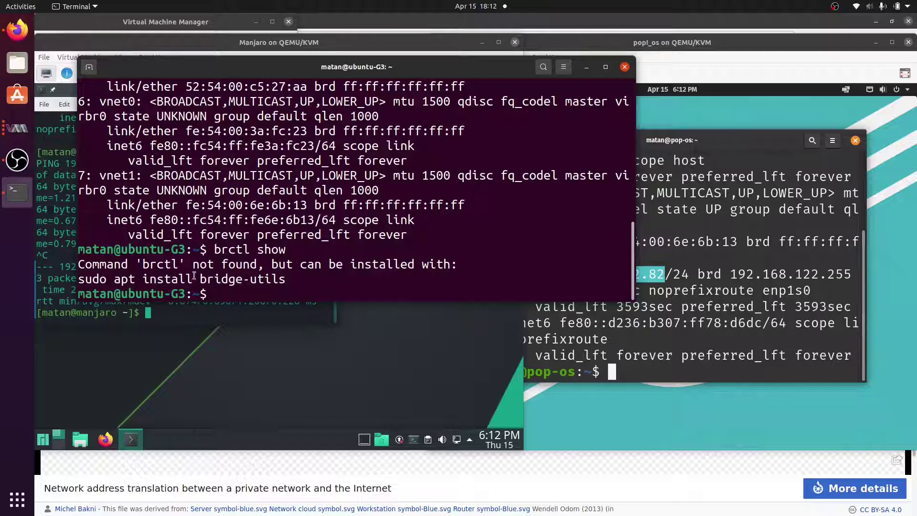
pyautogui.tripleClick(195, 278)
pyautogui.middleClick(207, 294)
pyautogui.press('Return')
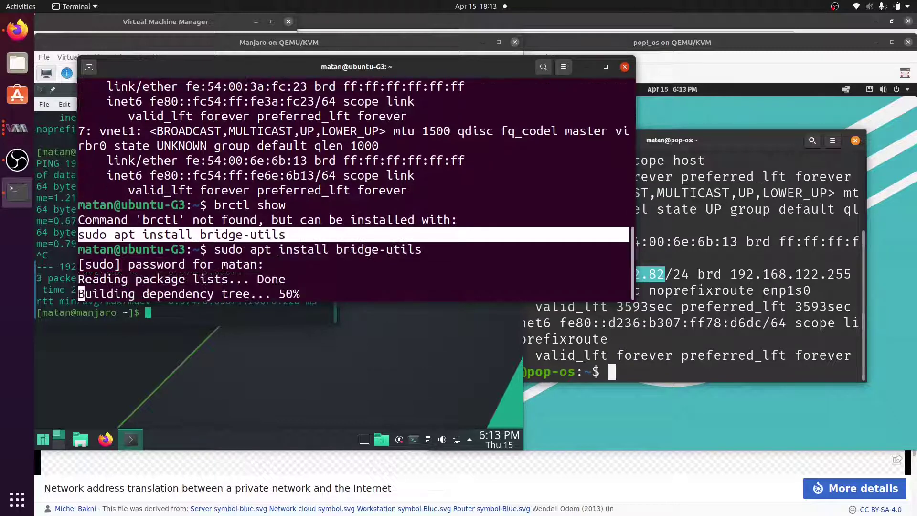
# Step: Rerun brctl show and highlight virbr0-nic in the bridge listing
pyautogui.press('Up')
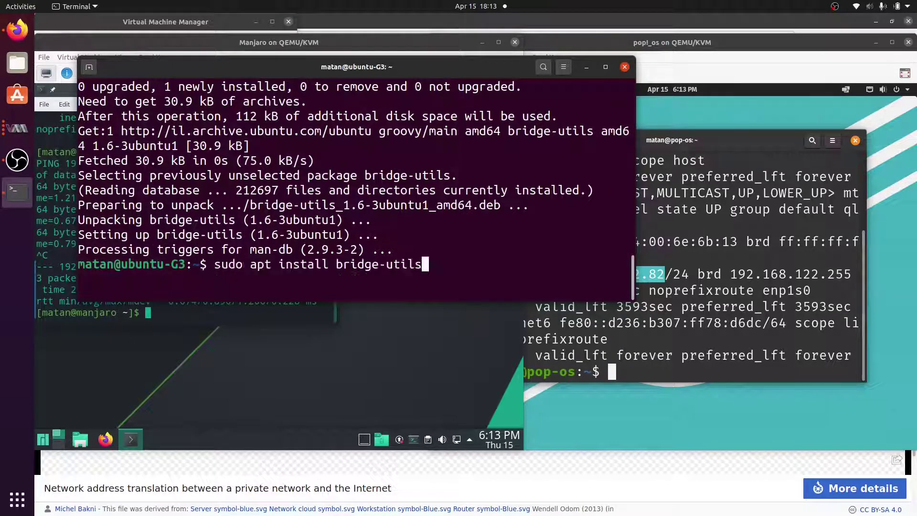
pyautogui.press('Up')
pyautogui.press('Return')
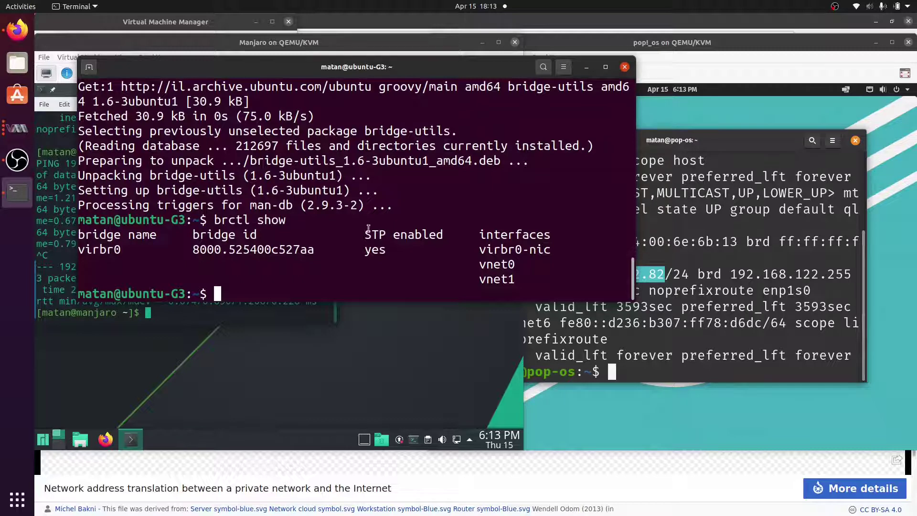
pyautogui.doubleClick(490, 248)
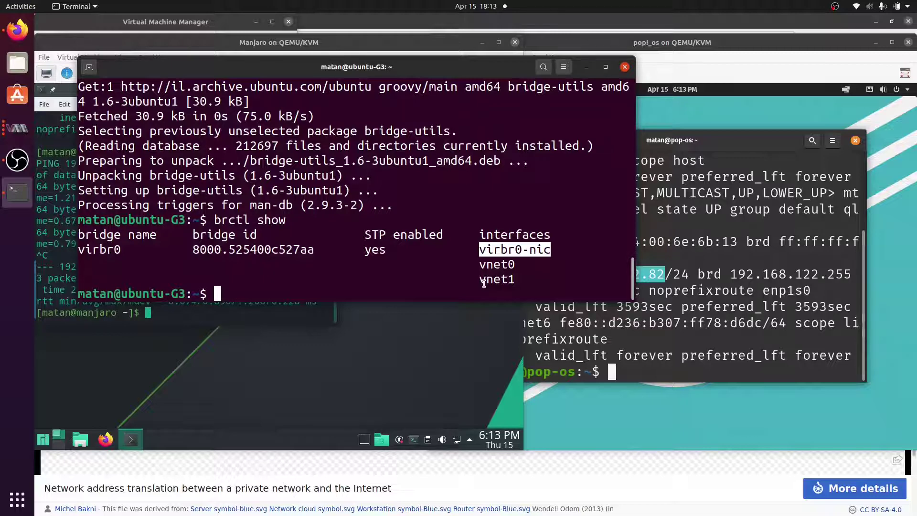
pyautogui.click(17, 128)
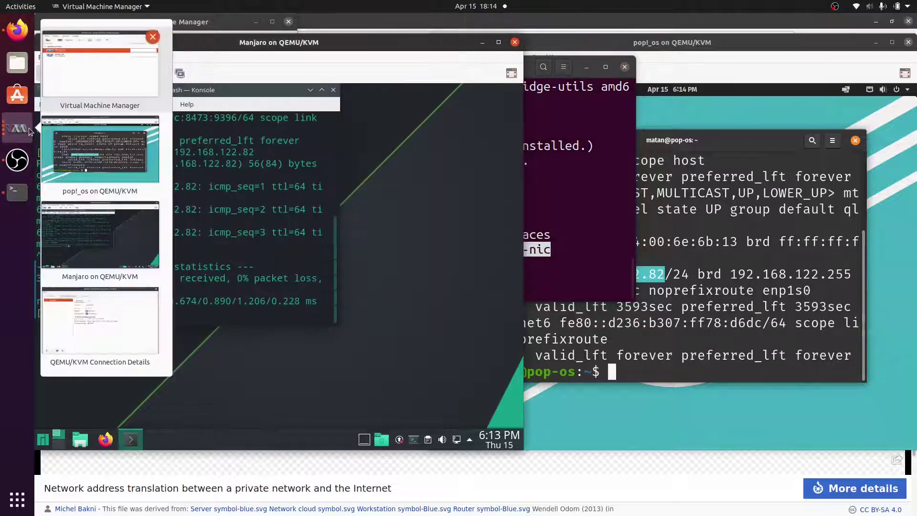
# Step: Create the NAT virtual network another_network on 192.168.100.0/24 in Connection Details
pyautogui.click(122, 317)
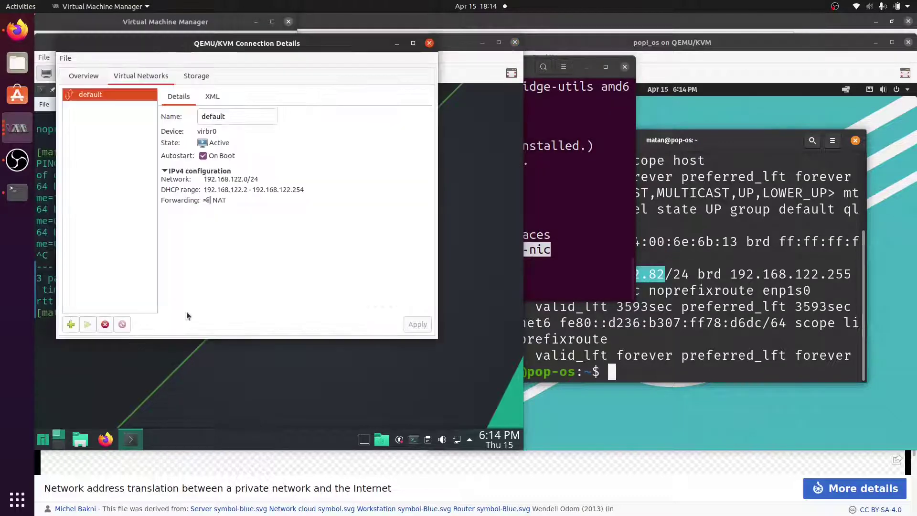
pyautogui.click(70, 324)
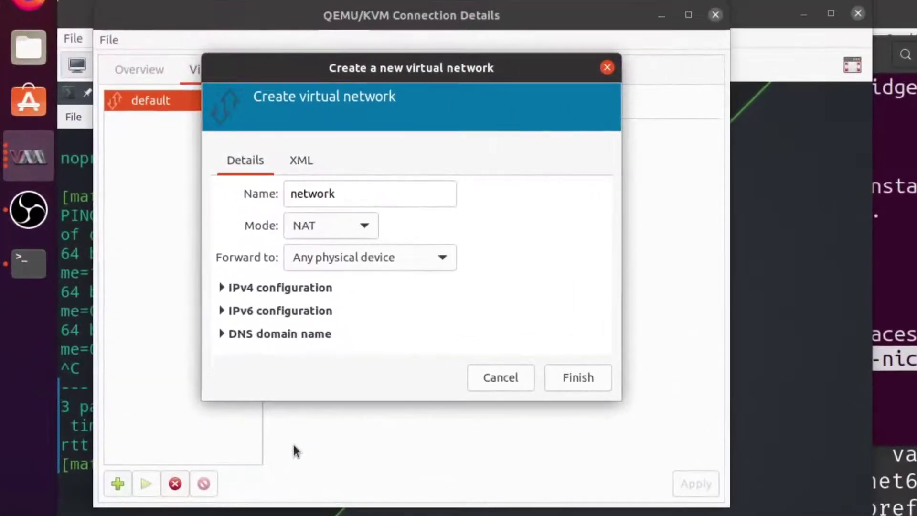
pyautogui.click(369, 193)
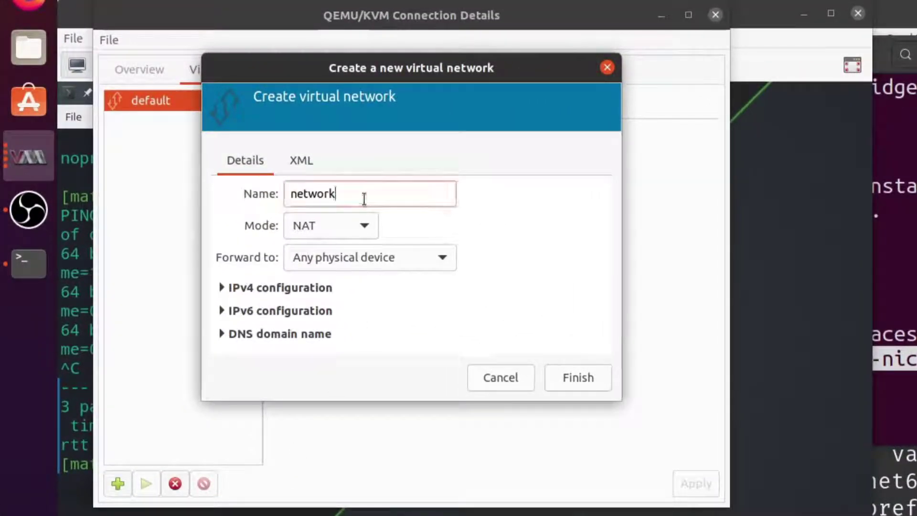
pyautogui.press('Home')
pyautogui.write('another_')
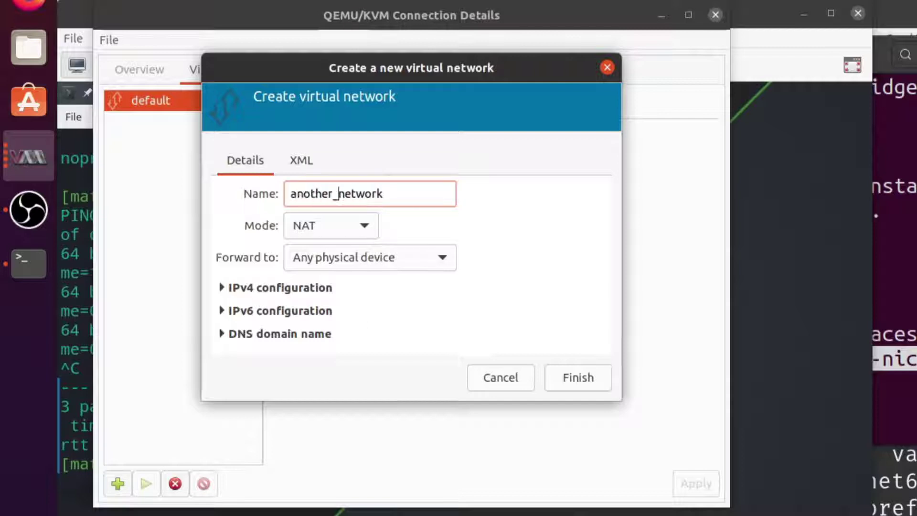
pyautogui.click(254, 287)
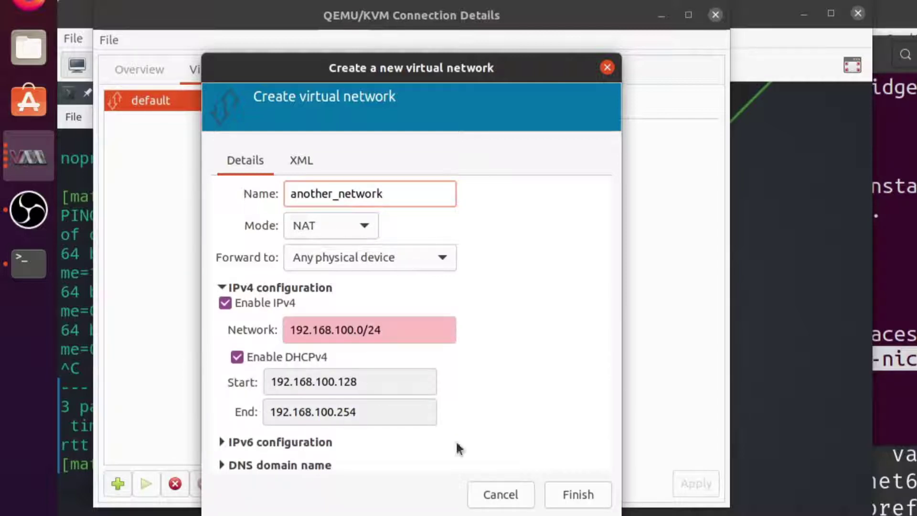
pyautogui.click(577, 494)
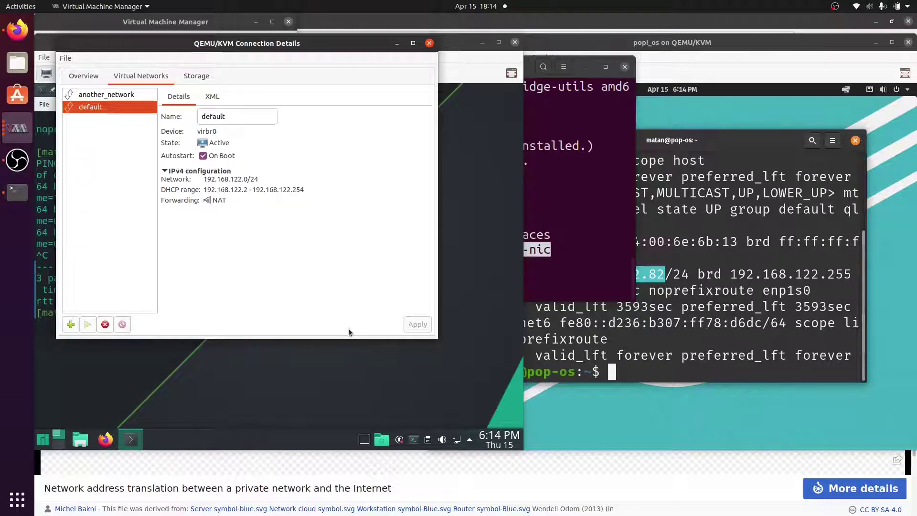
# Step: Switch the pop!_os VM NIC's network source to another_network
pyautogui.click(17, 94)
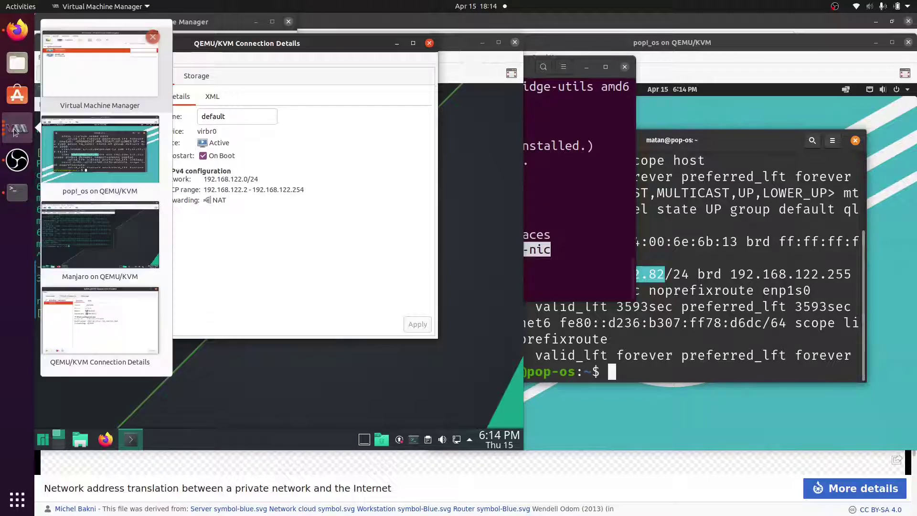
pyautogui.click(101, 151)
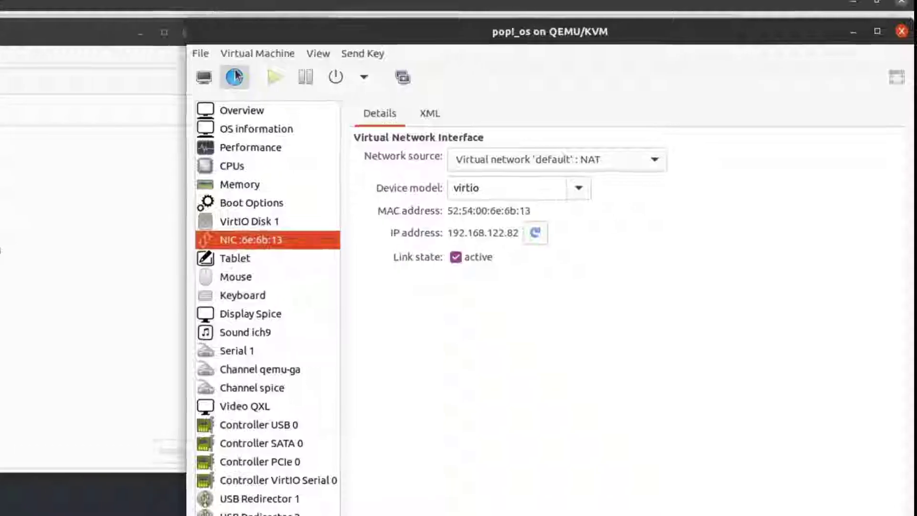
pyautogui.click(502, 167)
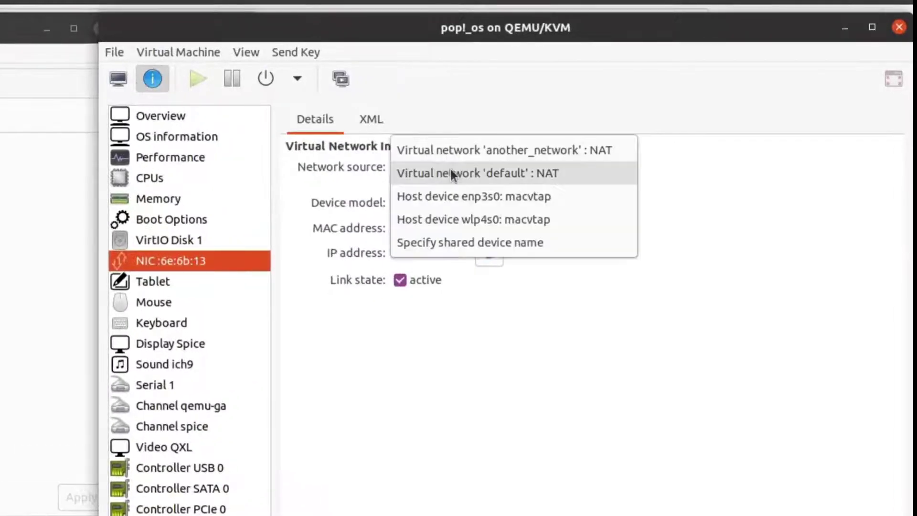
pyautogui.click(469, 150)
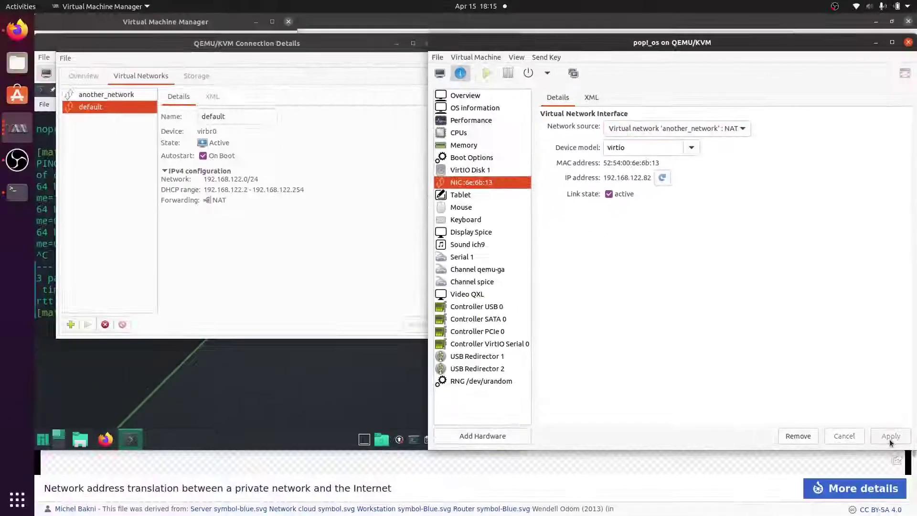
# Step: Reconnect the guest's wired connection and confirm its new 192.168.100.209 address
pyautogui.click(439, 73)
pyautogui.write('ip')
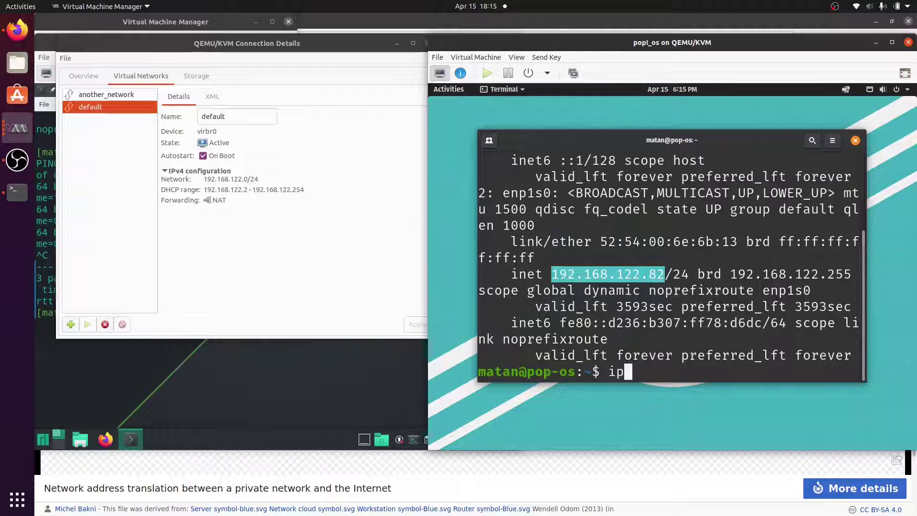
pyautogui.write(' addr')
pyautogui.press('Return')
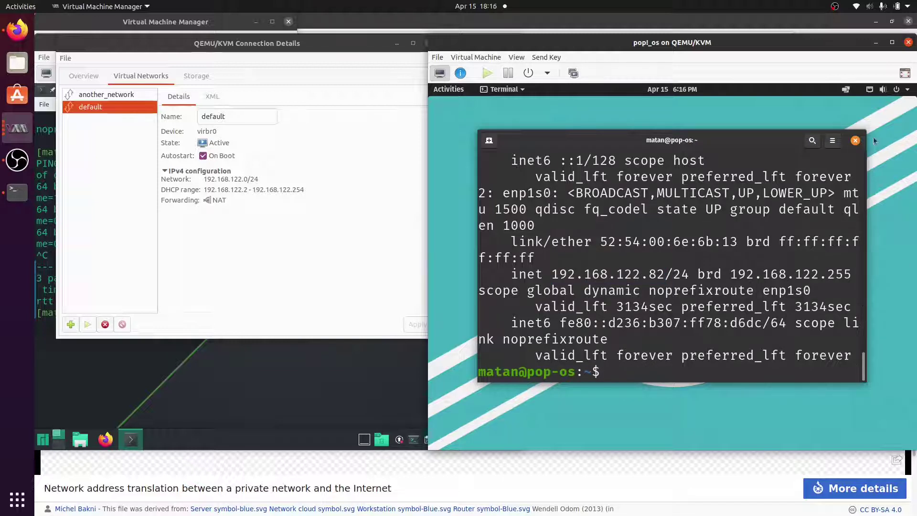
pyautogui.click(895, 89)
pyautogui.click(823, 142)
pyautogui.click(835, 157)
pyautogui.click(895, 89)
pyautogui.click(824, 141)
pyautogui.click(833, 157)
pyautogui.write('ip addr')
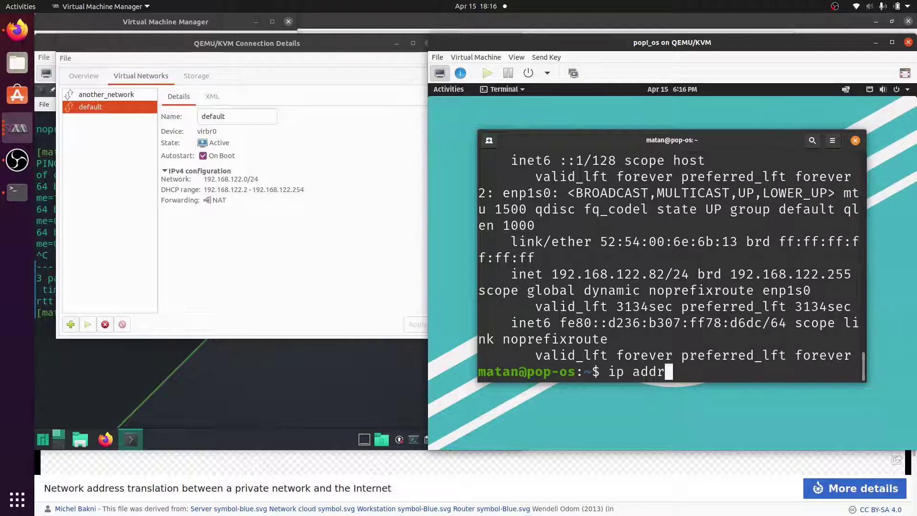
pyautogui.press('Return')
pyautogui.moveTo(552, 274); pyautogui.dragTo(672, 275)
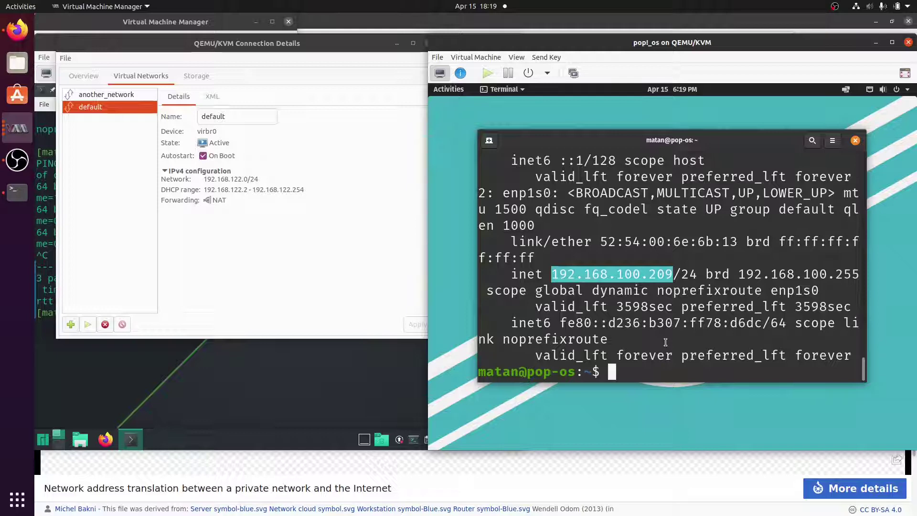
# Step: Launch nmtui on the host and deactivate the TP-Link_A00E Wi-Fi connection
pyautogui.hotkey('alt', 'Tab')
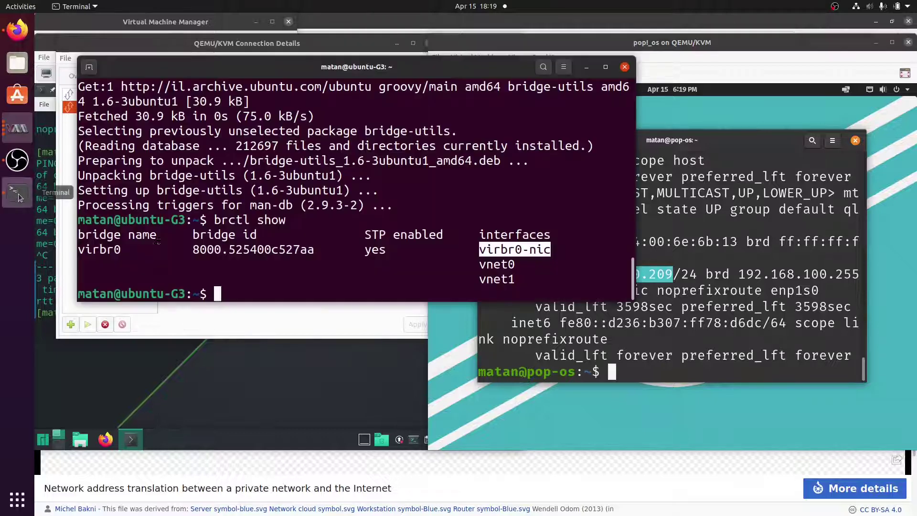
pyautogui.write('sudo nmtui')
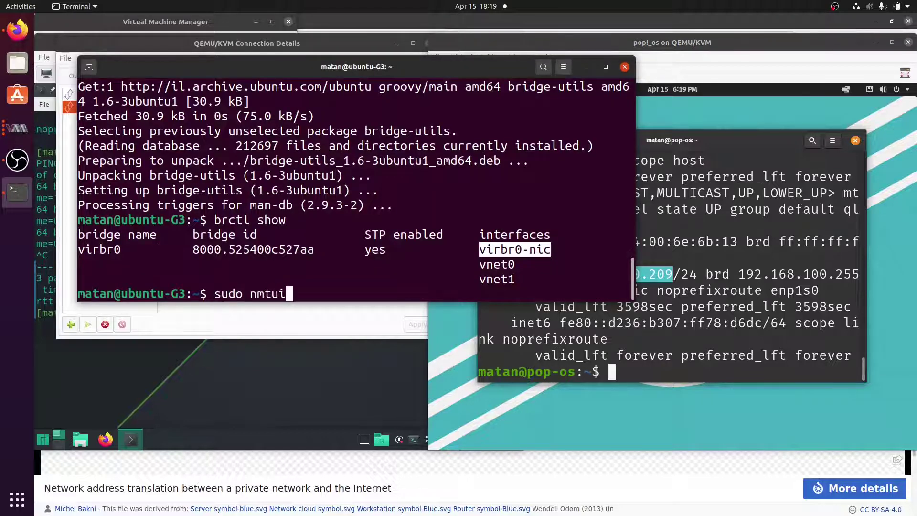
pyautogui.press('Return')
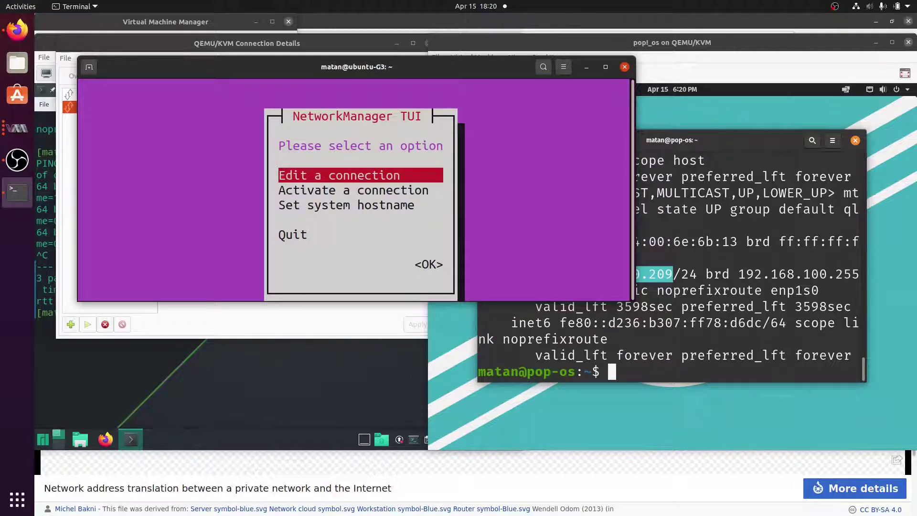
pyautogui.press('Down')
pyautogui.press('Return')
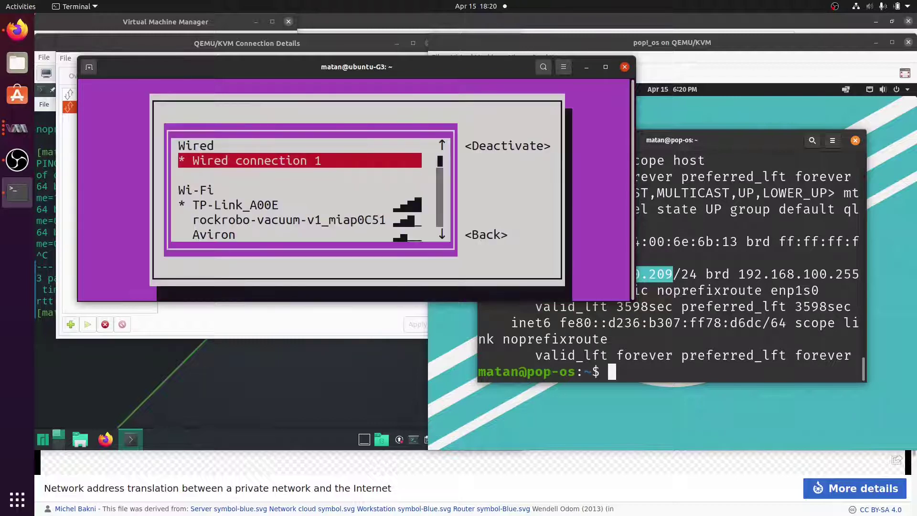
pyautogui.press('Down')
pyautogui.press('Tab')
pyautogui.press('Return')
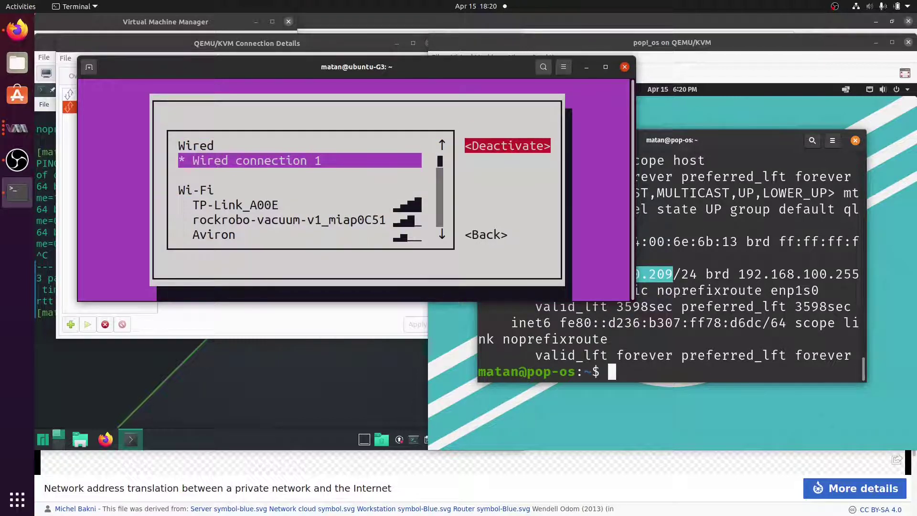
# Step: Go back to nmtui's main menu and start adding a connection under Edit
pyautogui.press('Tab')
pyautogui.press('Return')
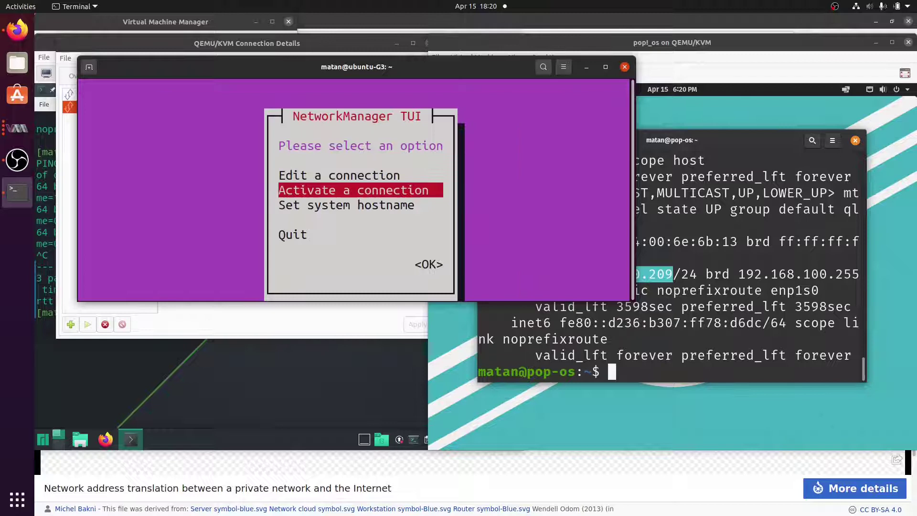
pyautogui.press('Up')
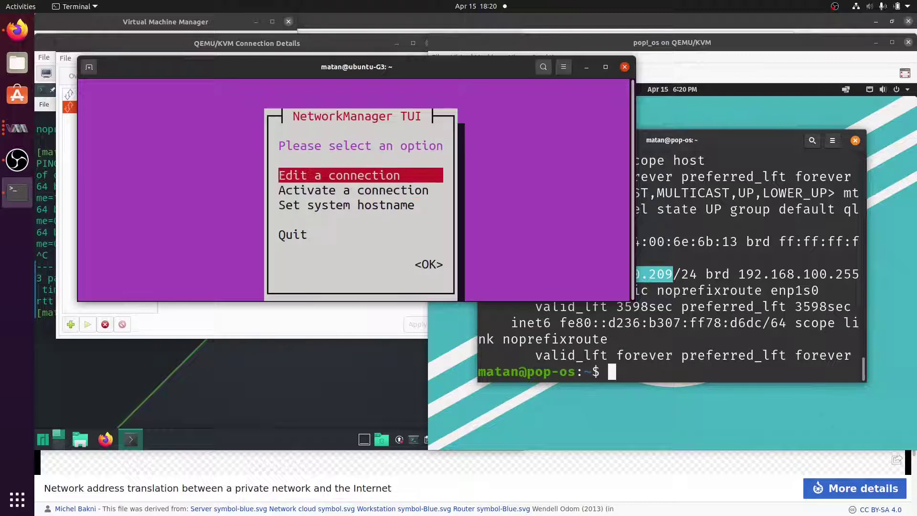
pyautogui.press('Return')
# Step: Choose Bridge as the new connection type and create it
pyautogui.press('Tab')
pyautogui.press('Return')
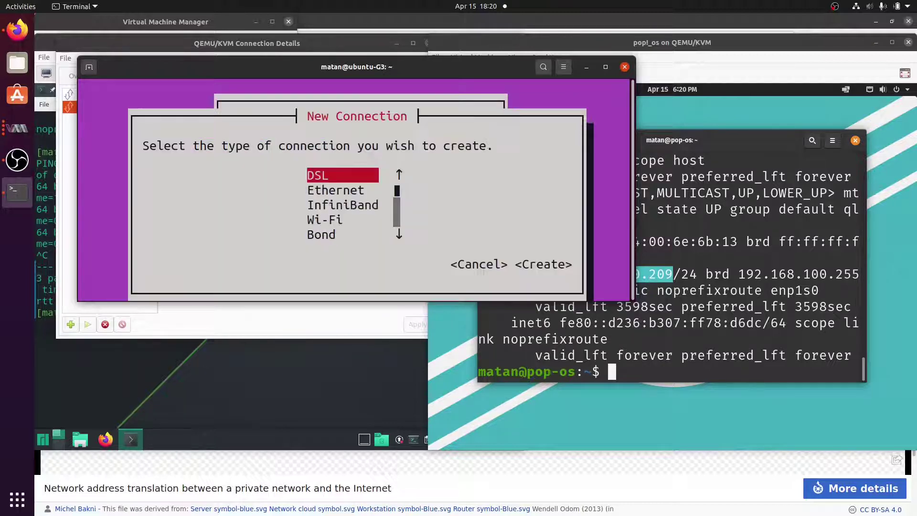
pyautogui.press('Down')
pyautogui.press('Down')
pyautogui.press('Down')
pyautogui.press('Down')
pyautogui.press('Down')
pyautogui.press('Tab')
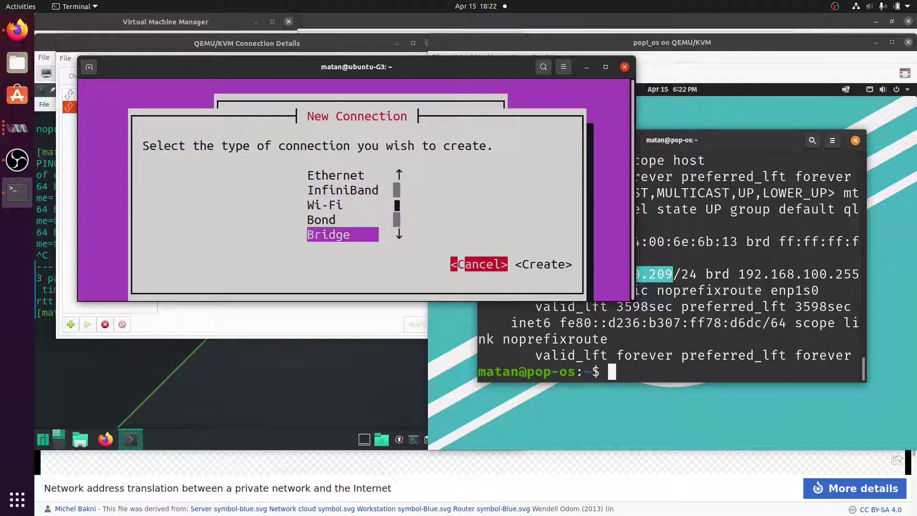
pyautogui.press('Tab')
pyautogui.press('Return')
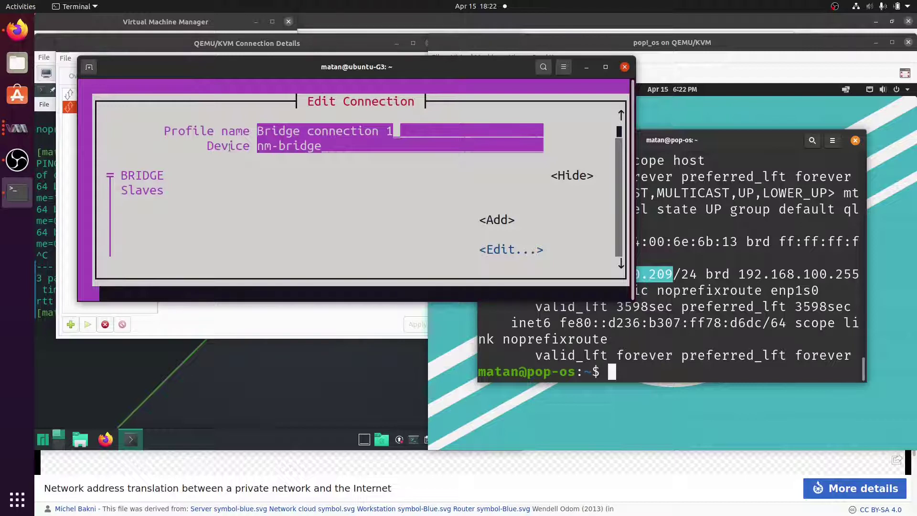
# Step: Set the bridge device to nm-bridge, add Ethernet connection 1 as a slave, and save
pyautogui.press('Tab')
pyautogui.press('Tab')
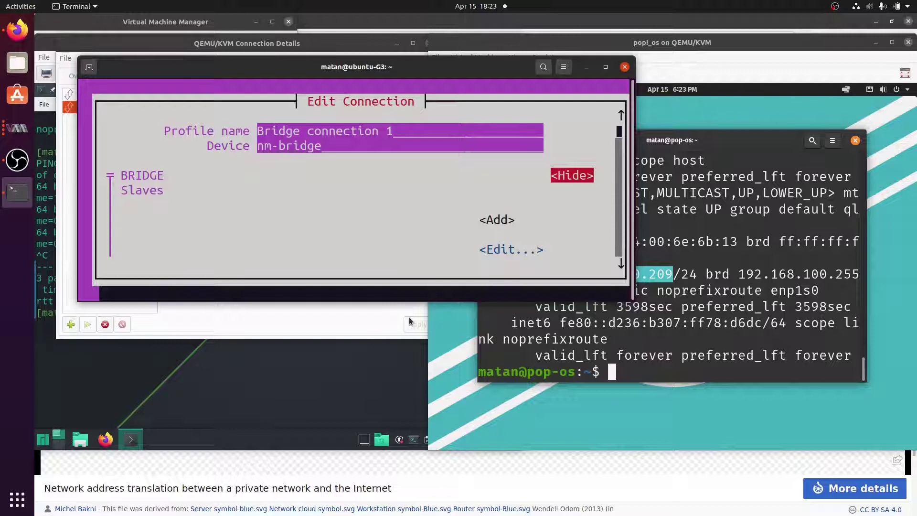
pyautogui.press('Tab')
pyautogui.press('Tab')
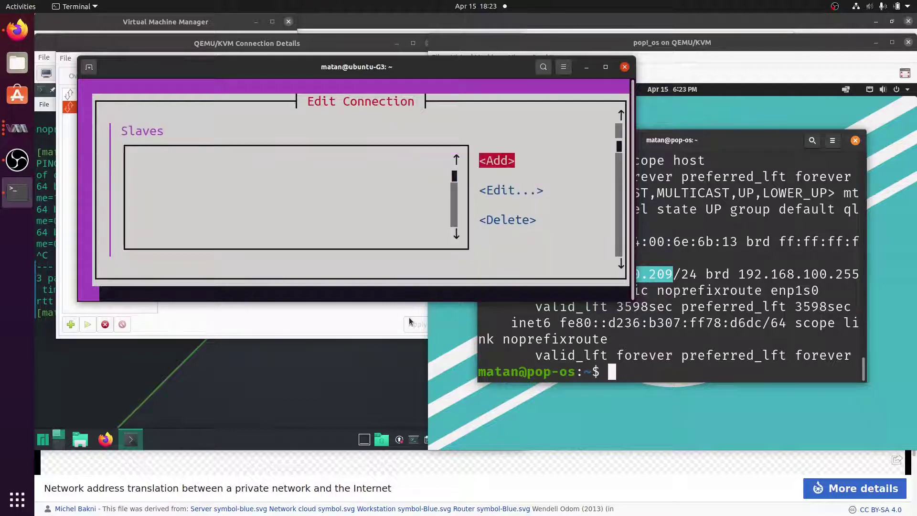
pyautogui.press('Return')
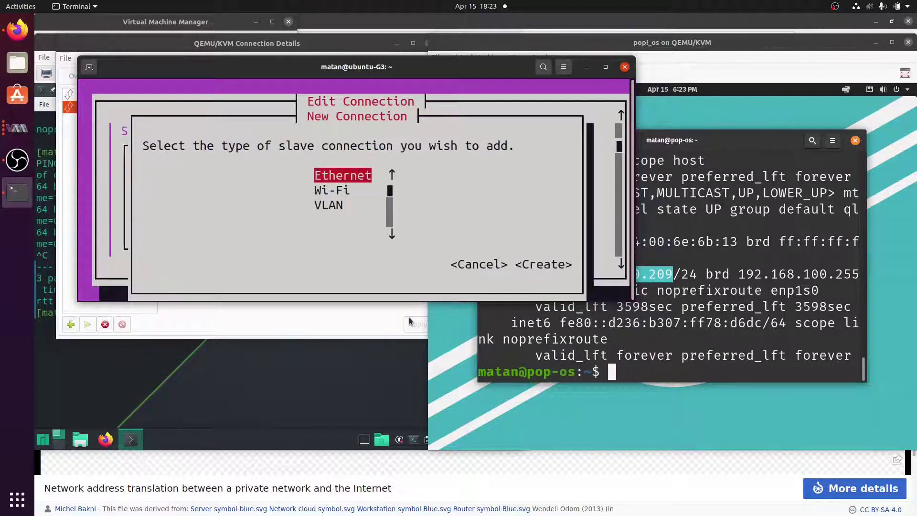
pyautogui.press('Tab')
pyautogui.press('Tab')
pyautogui.press('Return')
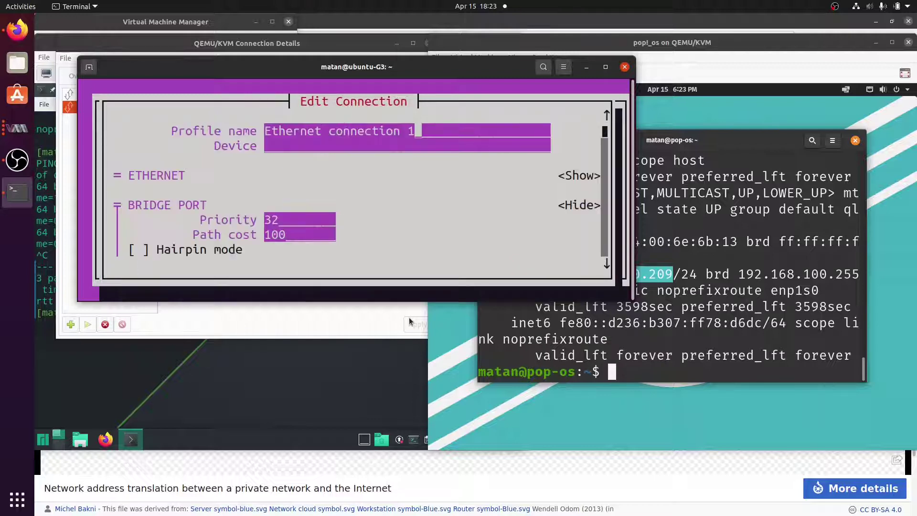
pyautogui.press('Tab')
pyautogui.press('Tab')
pyautogui.press('Tab')
pyautogui.press('Tab')
pyautogui.press('Tab')
pyautogui.press('Return')
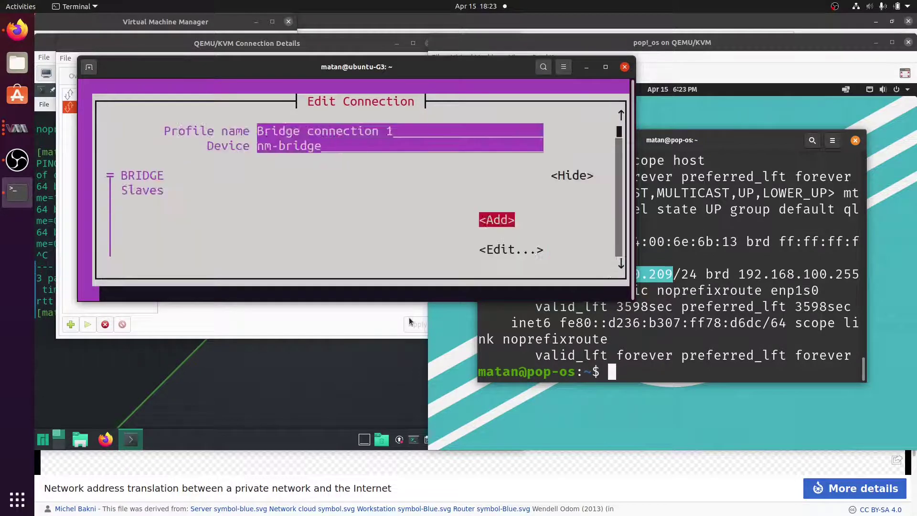
pyautogui.press('Tab')
pyautogui.press('Tab')
pyautogui.press('Tab')
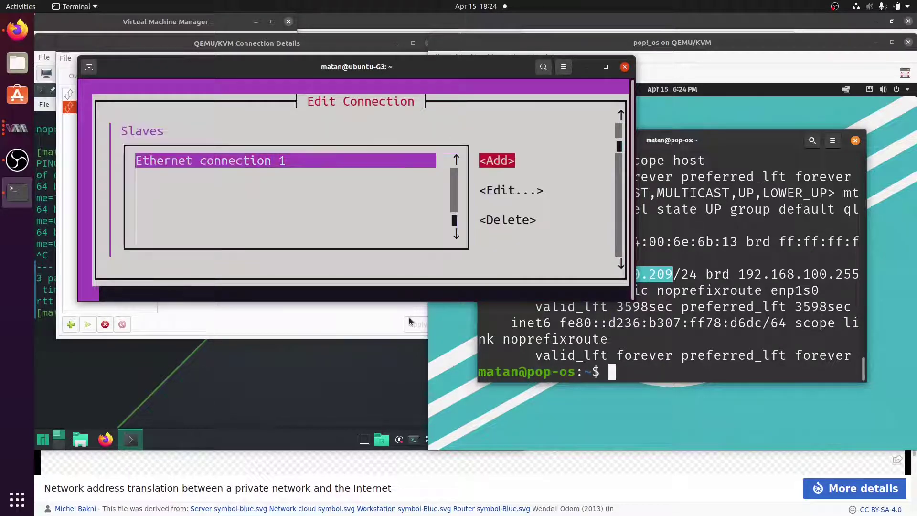
pyautogui.press('Tab')
pyautogui.press('Tab')
pyautogui.press('Tab')
pyautogui.press('Tab')
pyautogui.press('Tab')
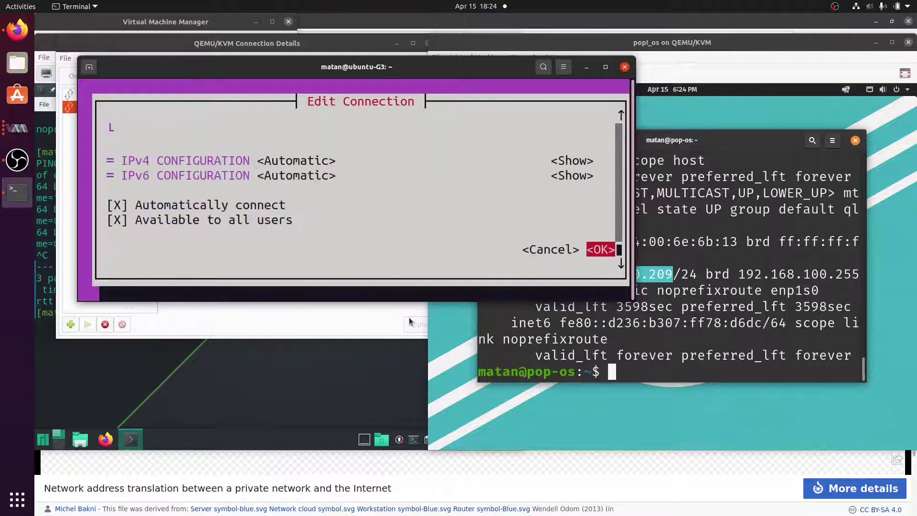
pyautogui.press('Return')
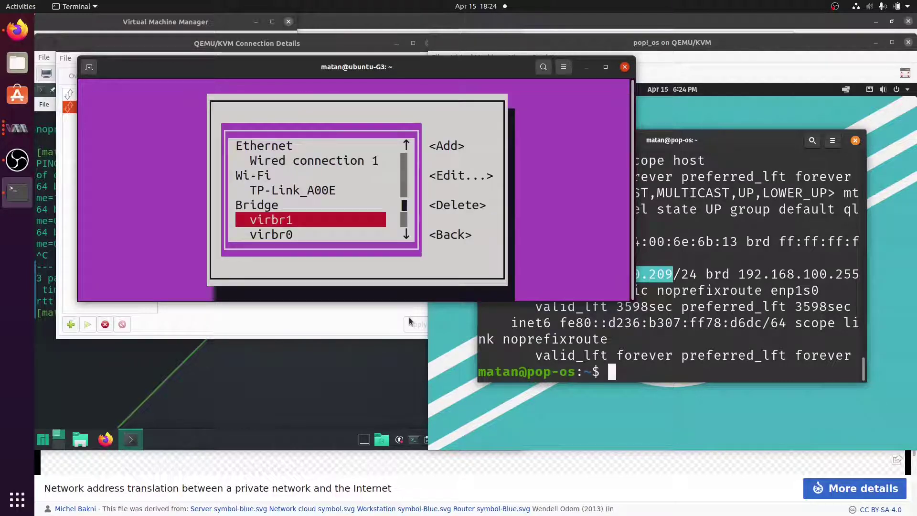
# Step: Delete Wired connection 1 from the editable connections list
pyautogui.press('Tab')
pyautogui.press('Tab')
pyautogui.press('Tab')
pyautogui.press('Tab')
pyautogui.press('Return')
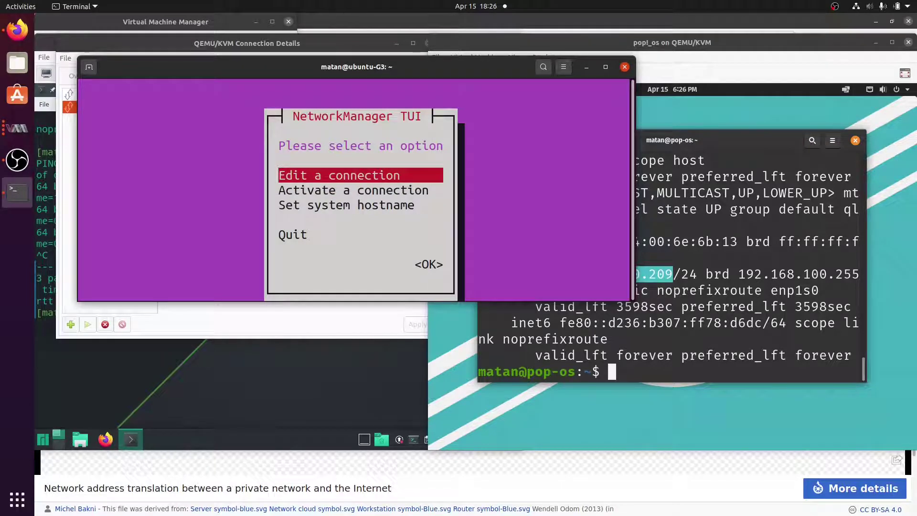
pyautogui.press('Return')
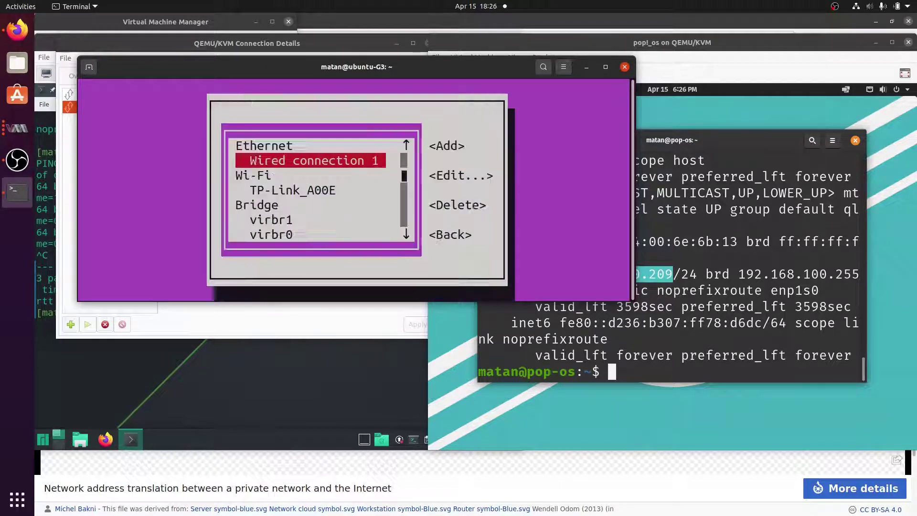
pyautogui.press('Tab')
pyautogui.press('Tab')
pyautogui.press('Tab')
pyautogui.press('Return')
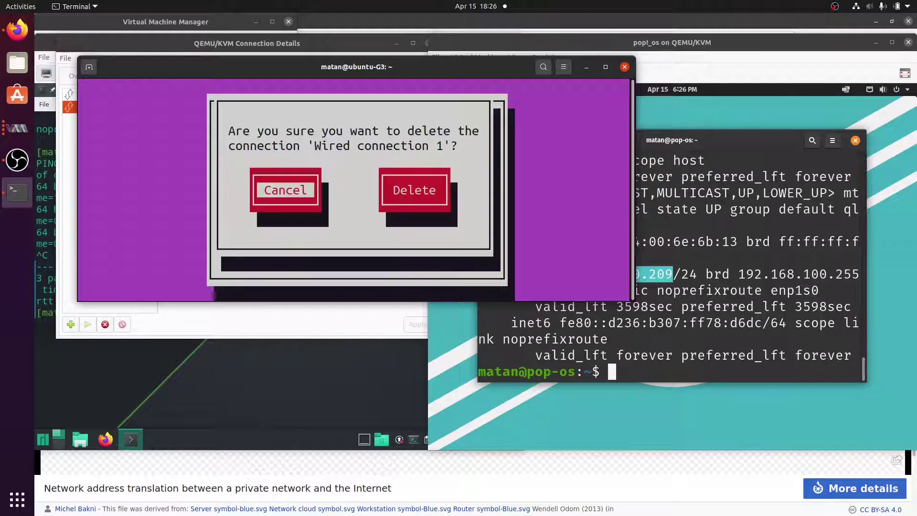
pyautogui.press('Tab')
pyautogui.press('Return')
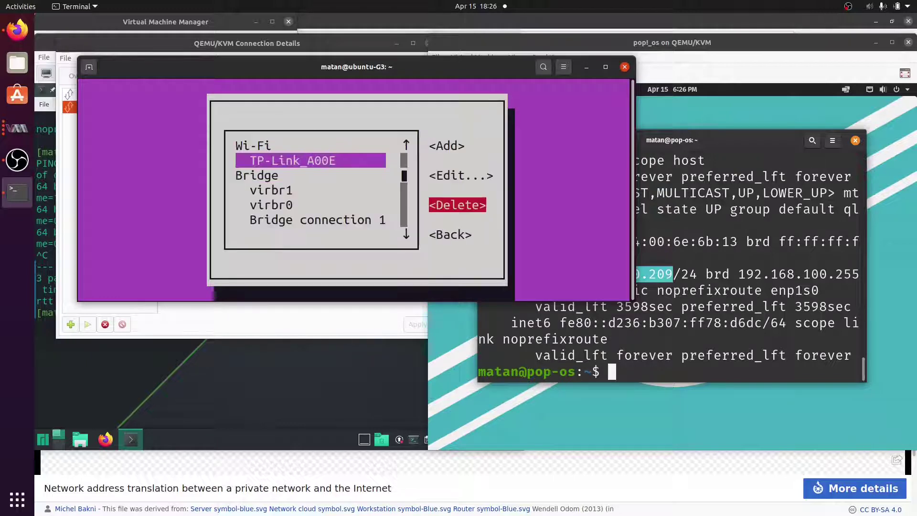
# Step: Quit nmtui back to the host shell prompt
pyautogui.press('Down')
pyautogui.press('Return')
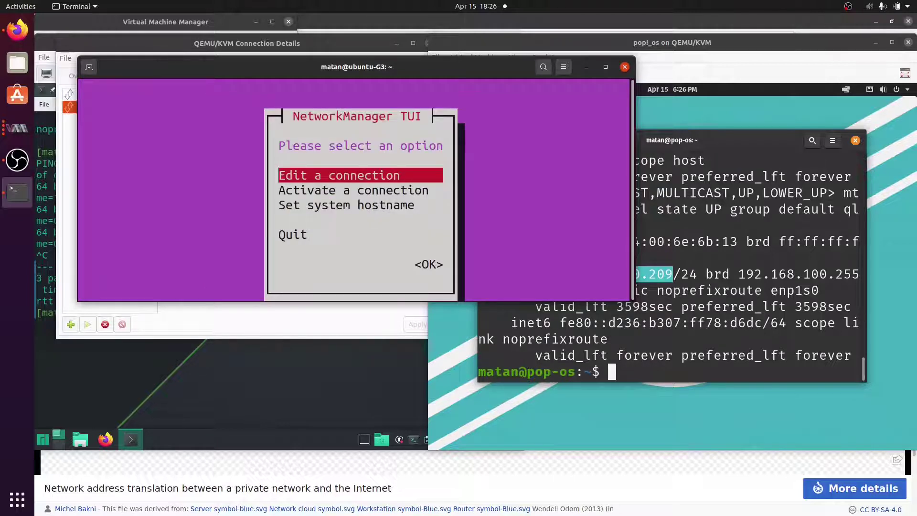
pyautogui.press('Down')
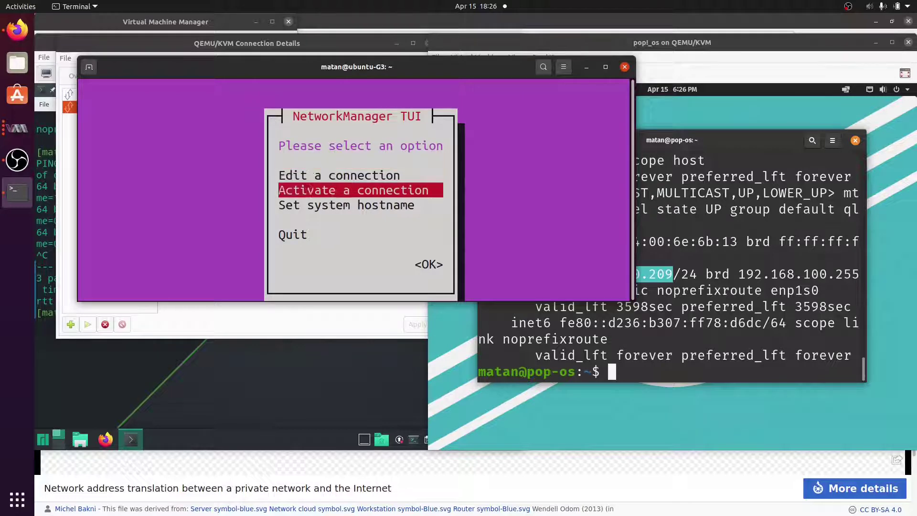
pyautogui.press('Down')
pyautogui.press('Down')
pyautogui.press('Tab')
pyautogui.press('Return')
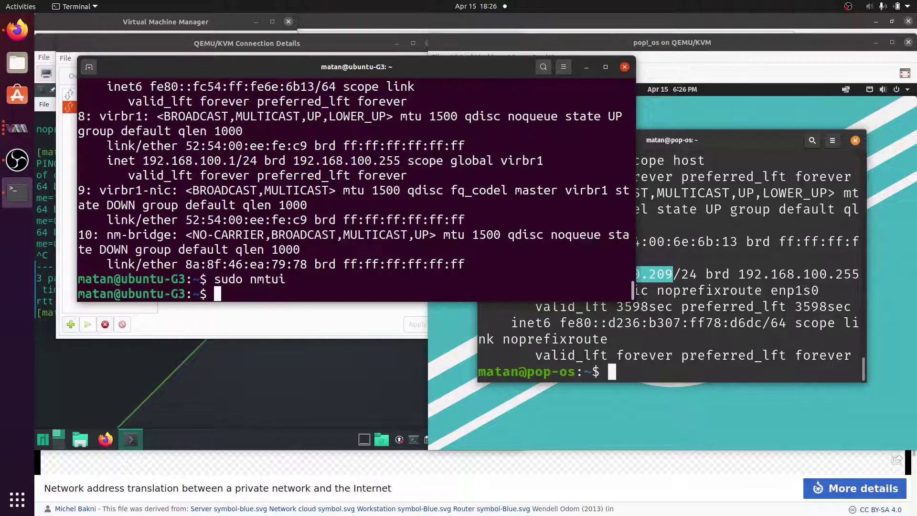
pyautogui.write('clear')
# Step: Clear the host terminal, run ip addr, and highlight nm-bridge's address 192.168.0.112
pyautogui.press('Return')
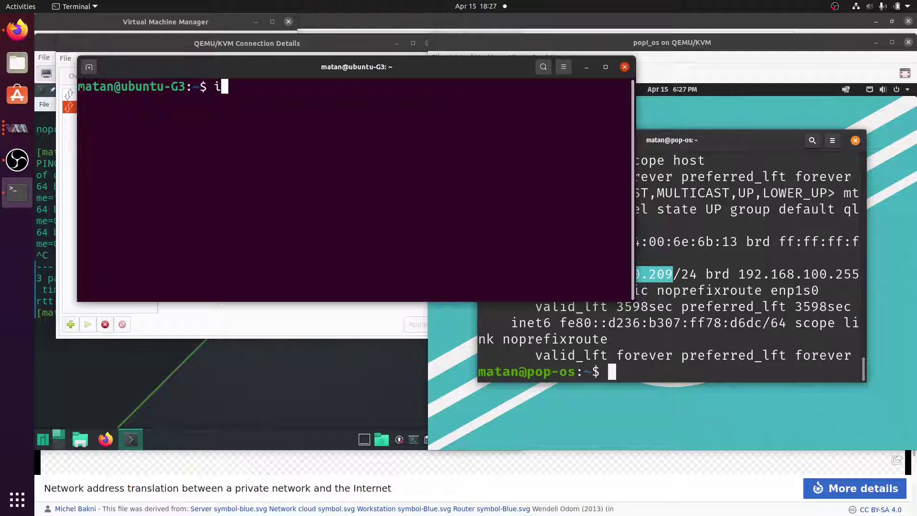
pyautogui.write('ip addr')
pyautogui.press('Return')
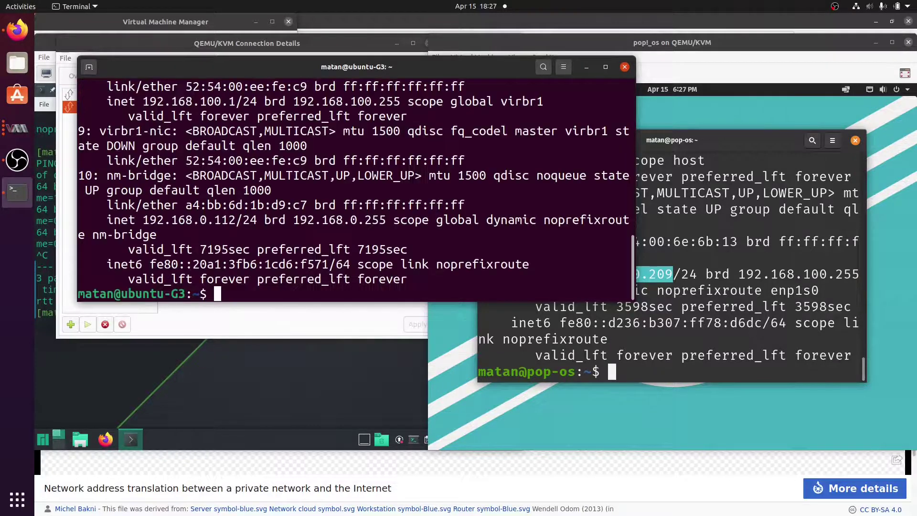
pyautogui.scroll(3, 197, 216)
pyautogui.scroll(3, 197, 215)
pyautogui.scroll(3, 197, 220)
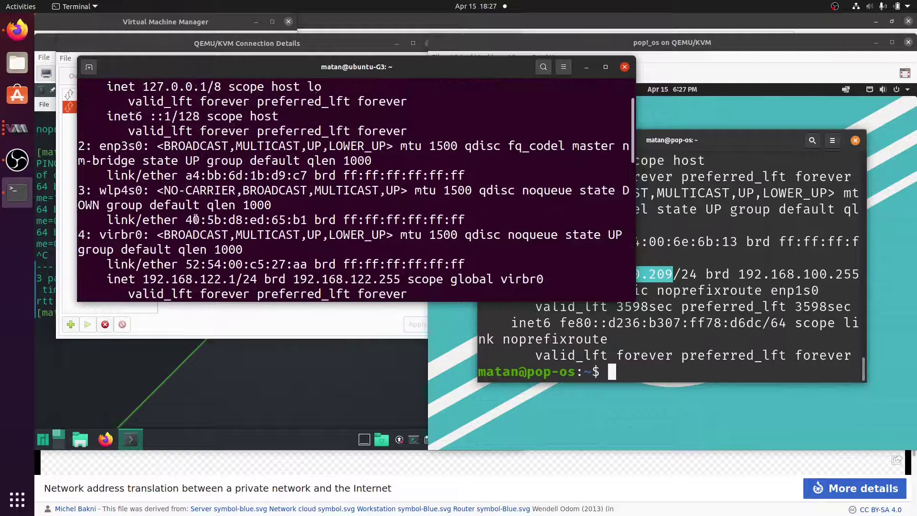
pyautogui.scroll(2, 196, 216)
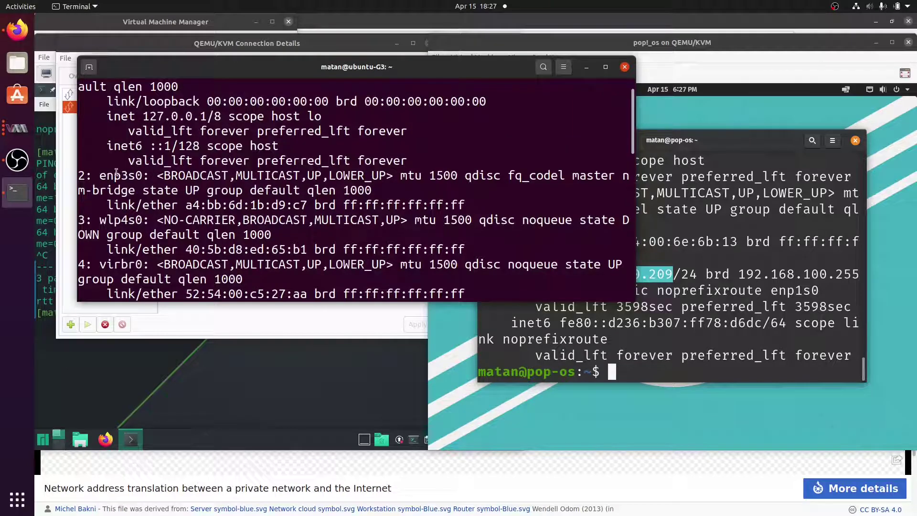
pyautogui.scroll(-5, 144, 190)
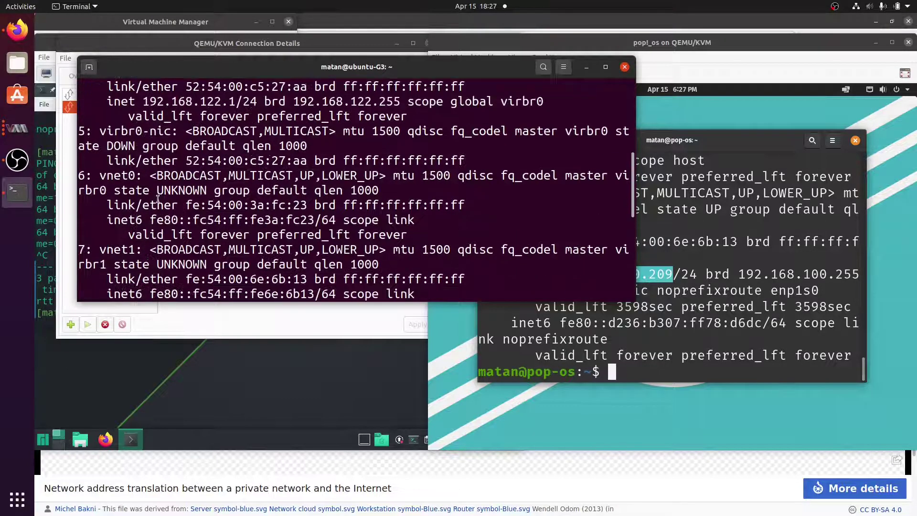
pyautogui.scroll(-5, 159, 194)
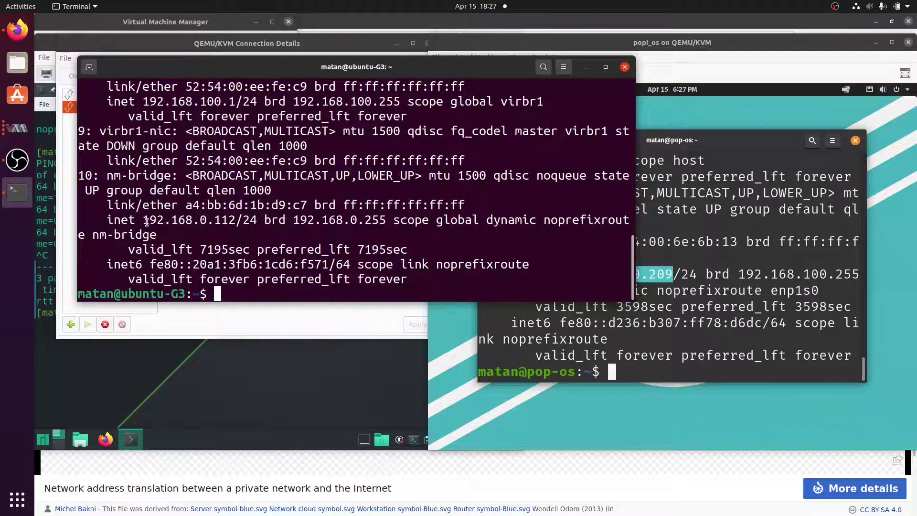
pyautogui.moveTo(143, 220); pyautogui.dragTo(235, 220)
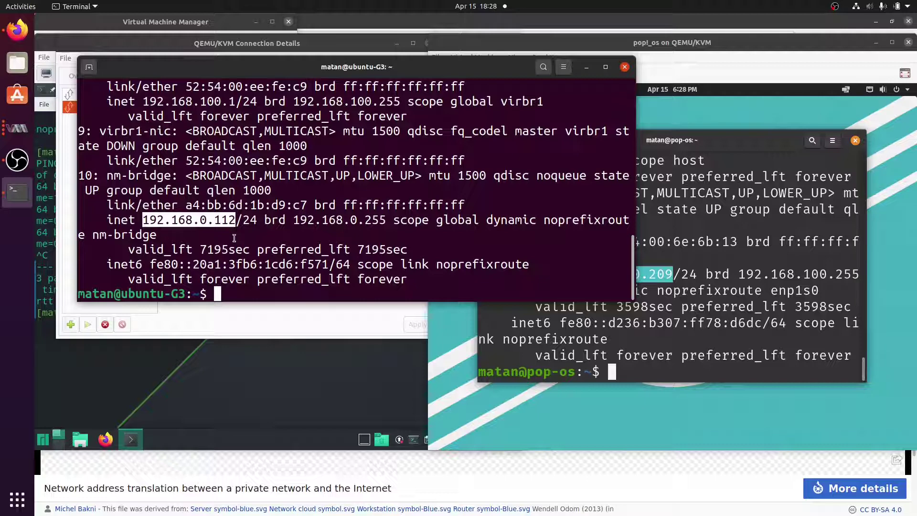
pyautogui.write('brctl show')
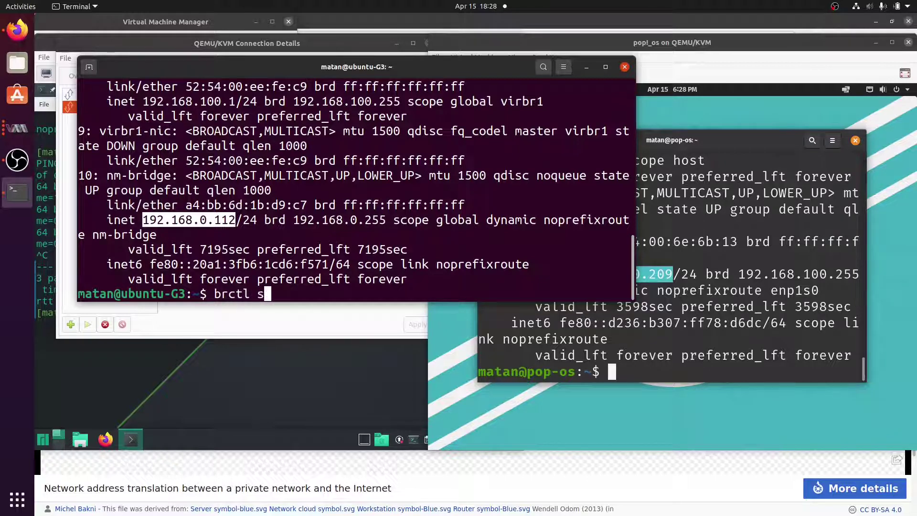
# Step: Run brctl show, highlight enp3s0 under nm-bridge, and bring the Manjaro guest forward
pyautogui.press('Return')
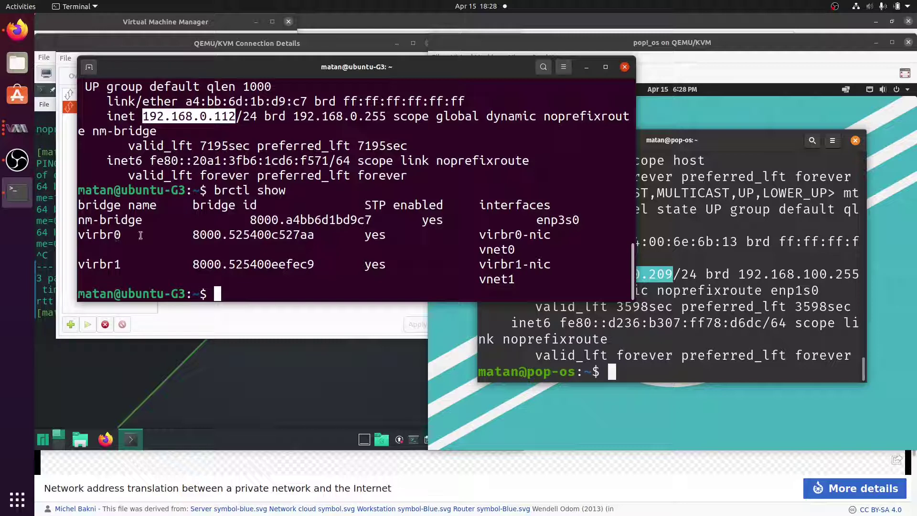
pyautogui.doubleClick(559, 220)
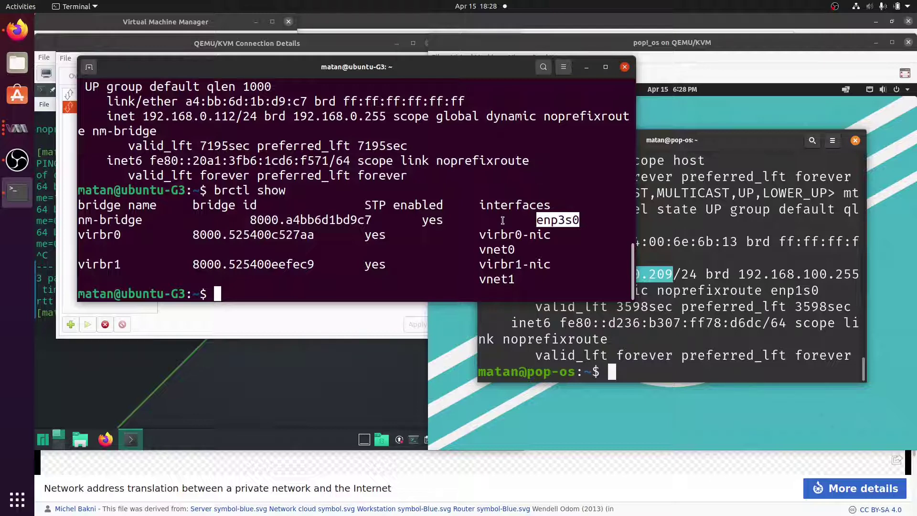
pyautogui.click(297, 384)
pyautogui.write('shutdown')
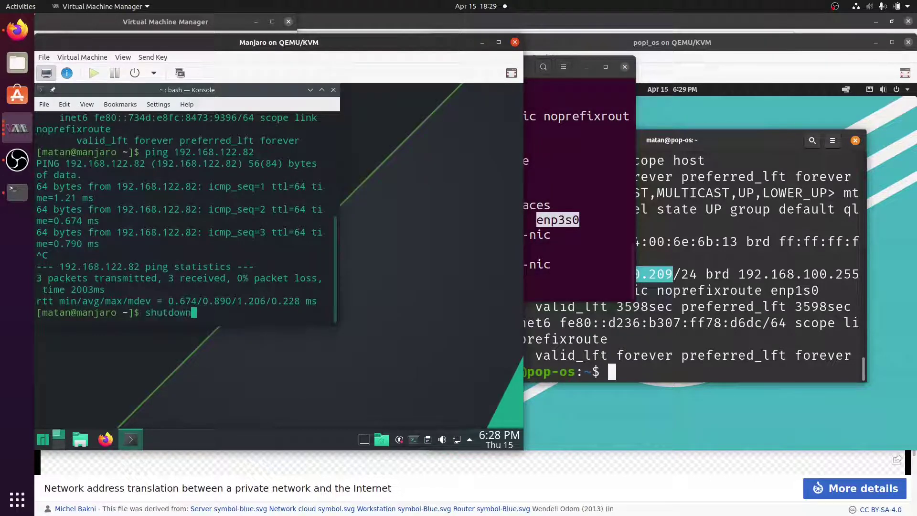
# Step: Run shutdown now in both the Manjaro and pop_os guests
pyautogui.press('Return')
pyautogui.write('shutdown now')
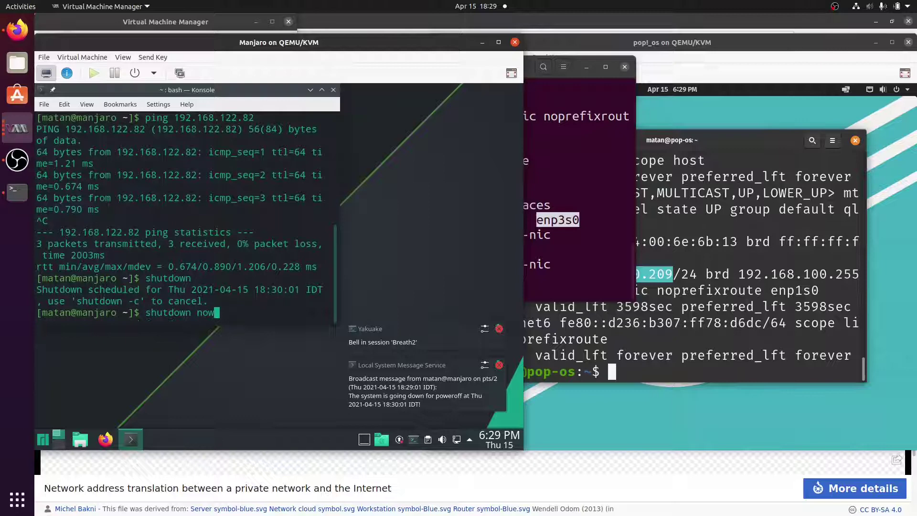
pyautogui.press('Return')
pyautogui.write('shutdown now')
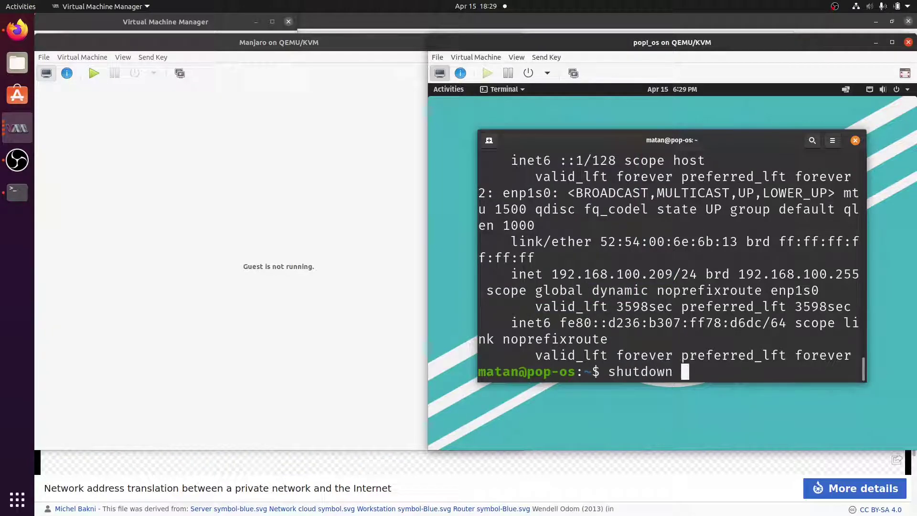
pyautogui.press('Return')
# Step: Close both viewers, Connection Details and virt-manager, then relaunch Virtual Machine Manager
pyautogui.click(906, 41)
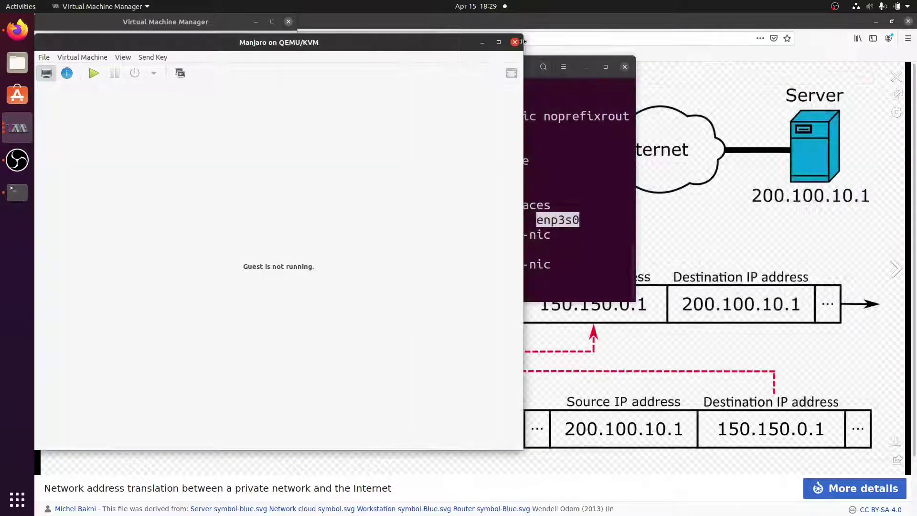
pyautogui.click(522, 44)
pyautogui.click(429, 43)
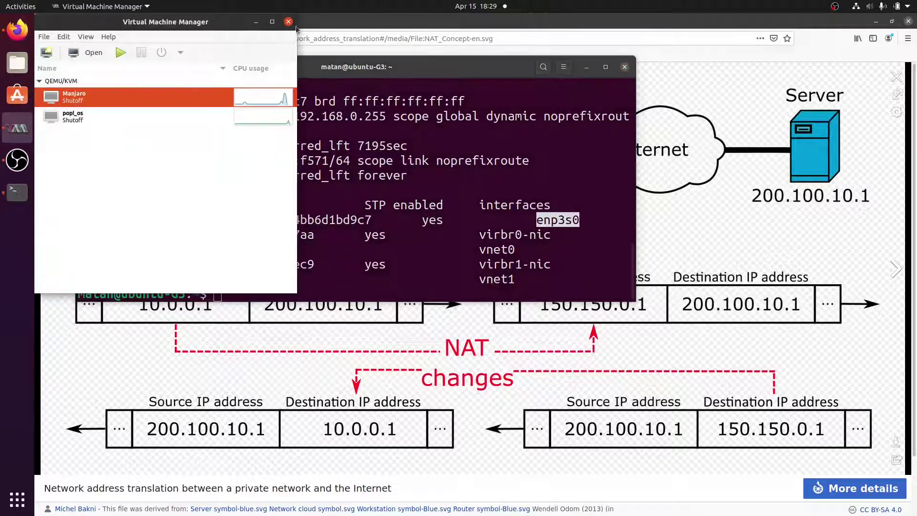
pyautogui.click(288, 22)
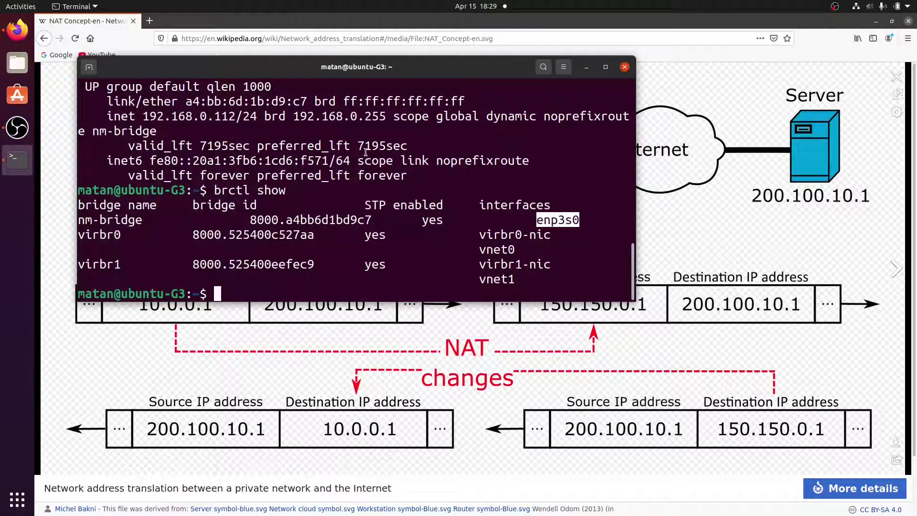
pyautogui.press('super')
pyautogui.write('virt')
pyautogui.press('Return')
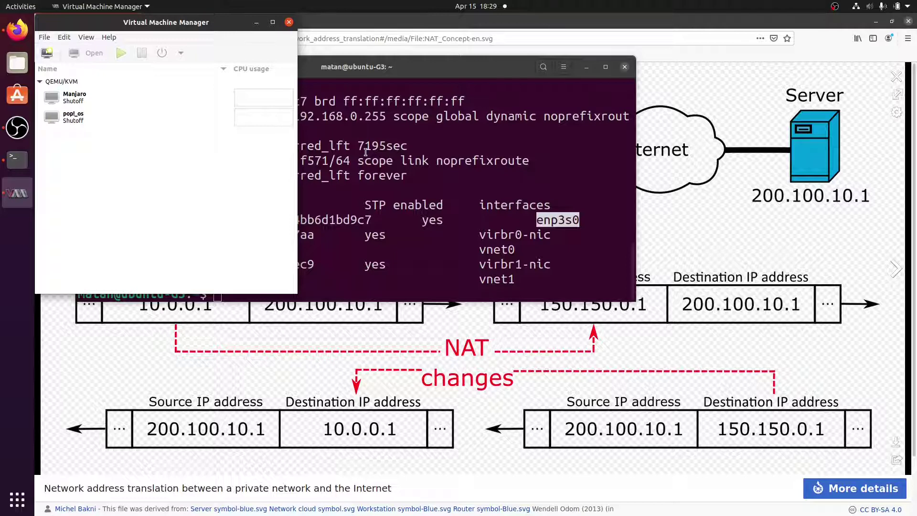
# Step: Set Manjaro's NIC :3a:fc:23 source to Bridge nm-bridge, apply, and boot the machine
pyautogui.doubleClick(188, 99)
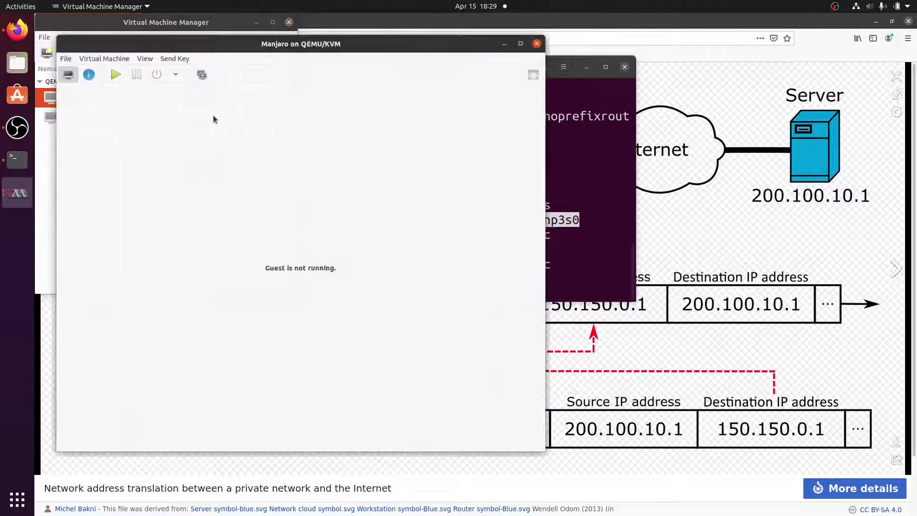
pyautogui.click(89, 74)
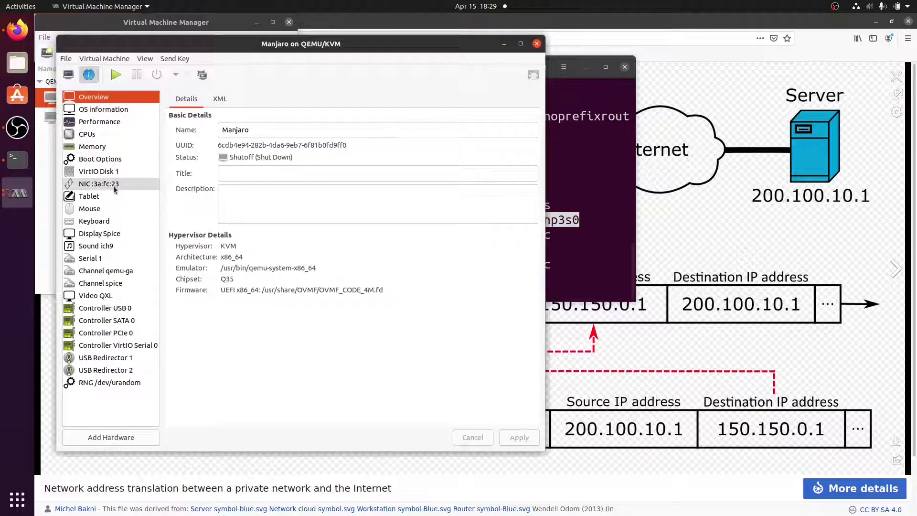
pyautogui.click(98, 183)
pyautogui.click(301, 128)
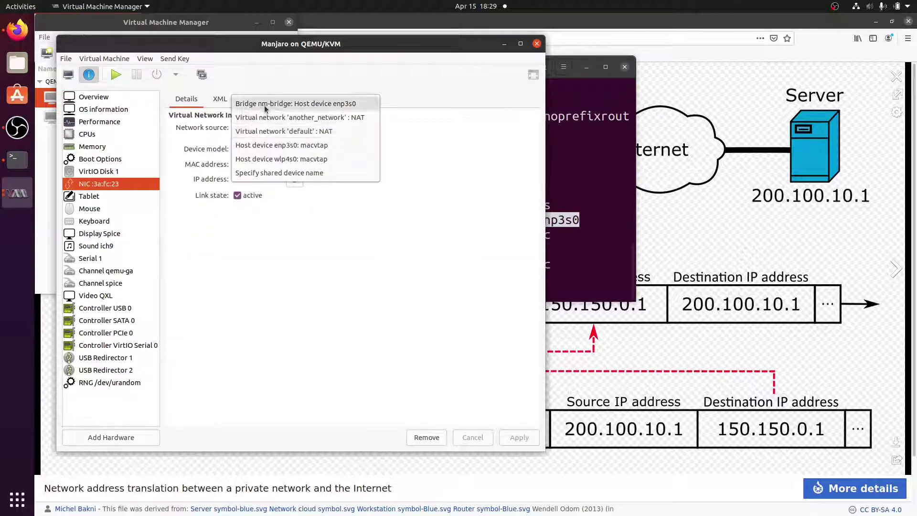
pyautogui.click(291, 107)
pyautogui.click(519, 437)
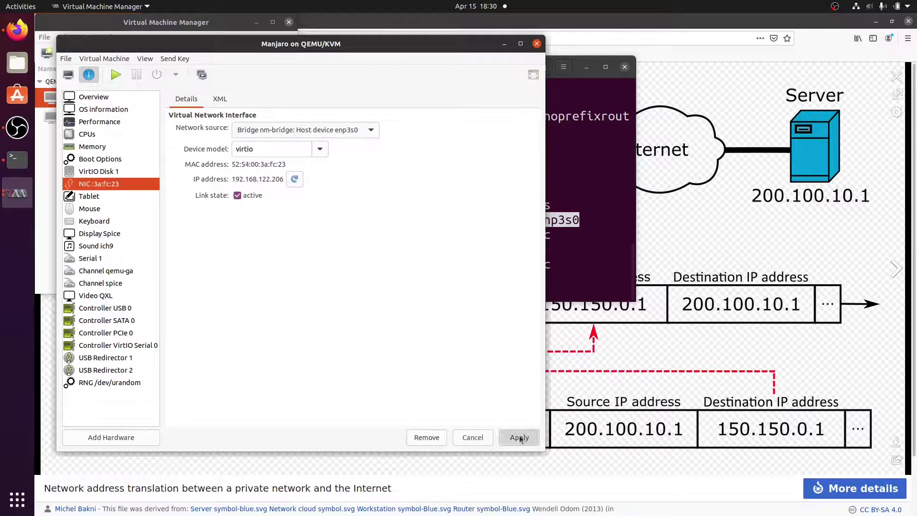
pyautogui.click(116, 74)
pyautogui.click(68, 75)
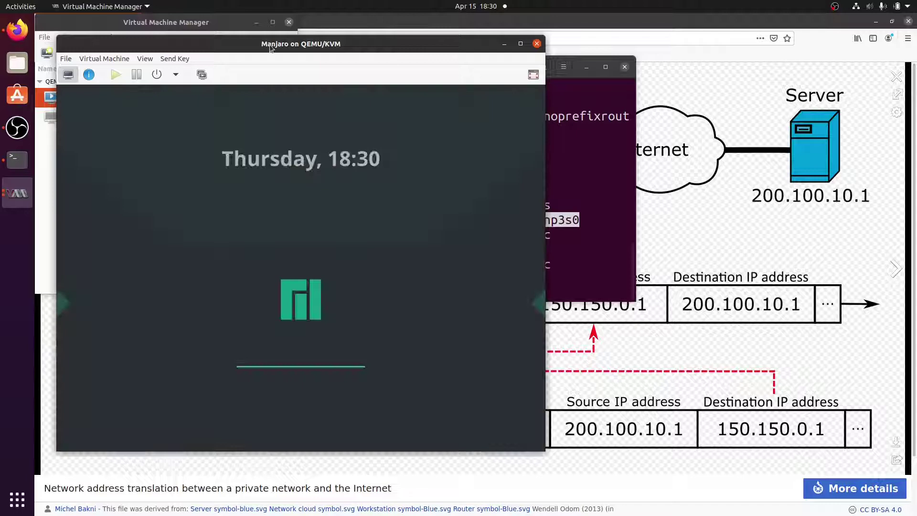
# Step: Check the NIC page still shows nm-bridge, then view the Manjaro desktop
pyautogui.click(87, 74)
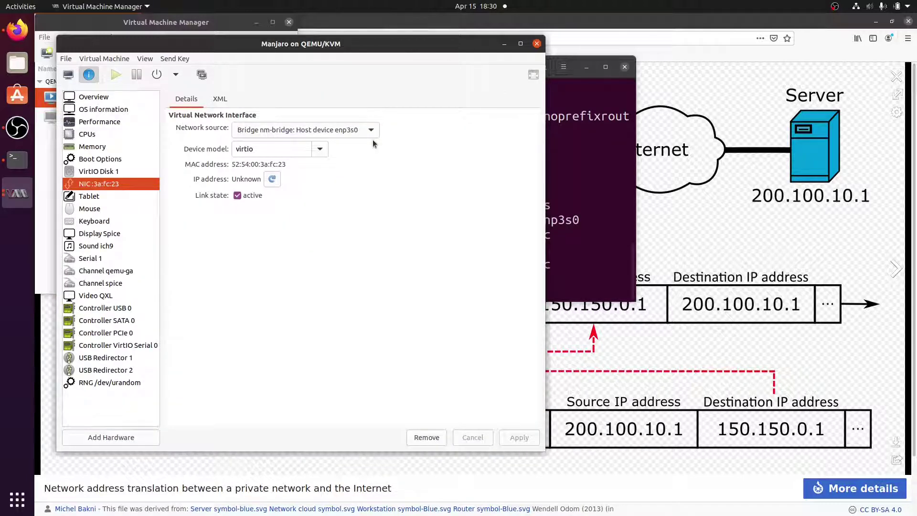
pyautogui.click(69, 75)
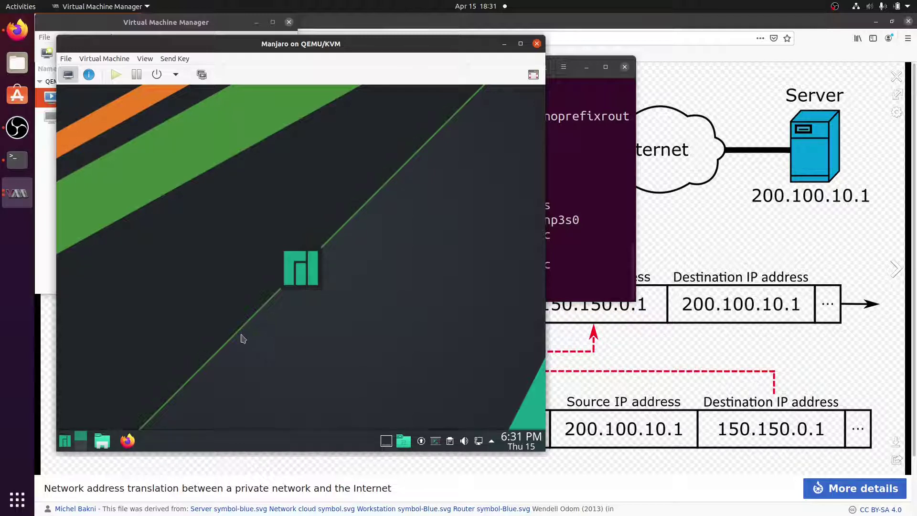
# Step: Open a guest terminal, run ip addr, and highlight the address 192.168.0.114/24
pyautogui.hotkey('ctrl', 'alt', 't')
pyautogui.write('ip addr')
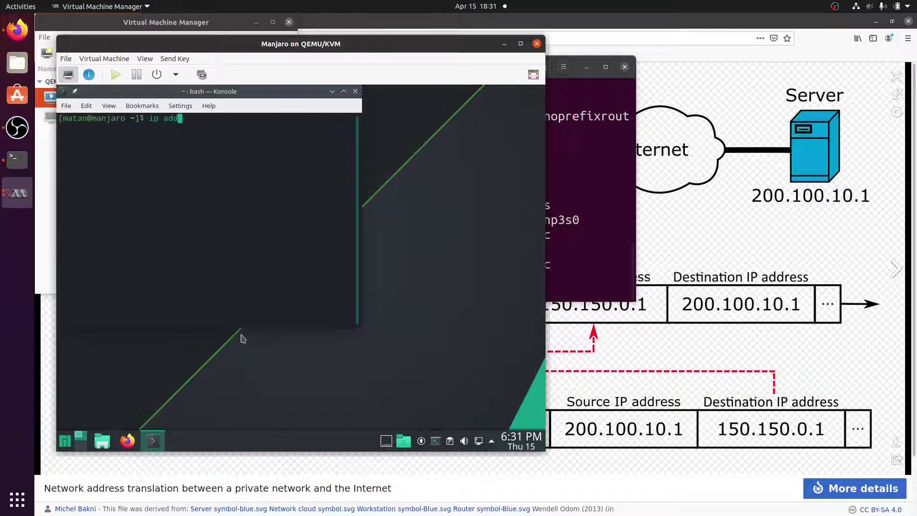
pyautogui.press('Return')
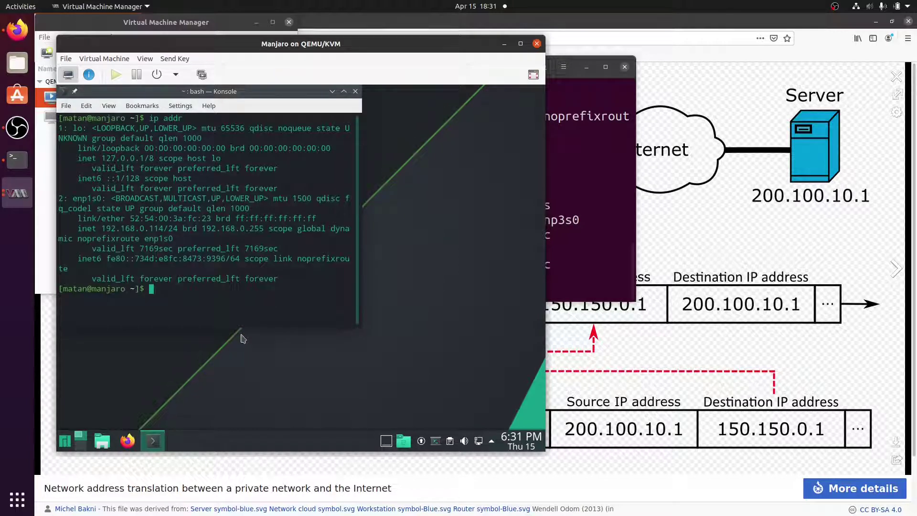
pyautogui.doubleClick(120, 228)
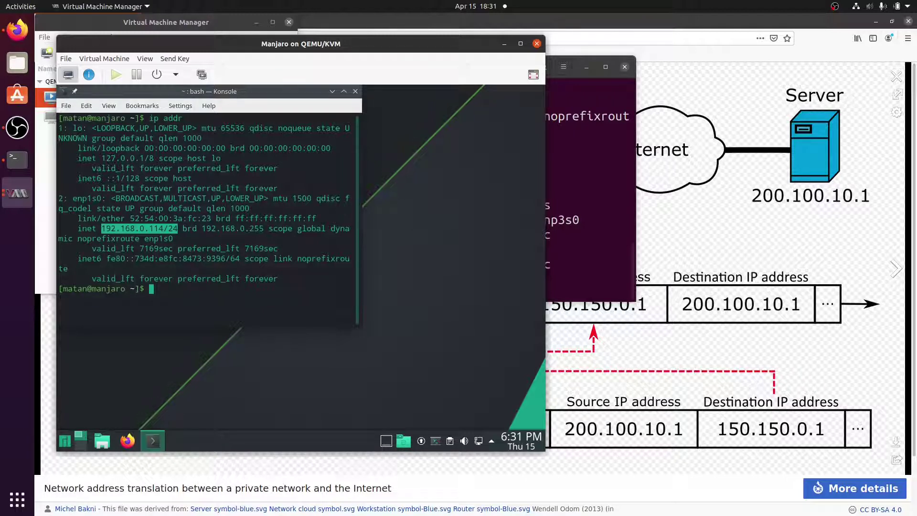
# Step: Move the host terminal aside and ping the host at 192.168.0.112 from the guest
pyautogui.click(17, 158)
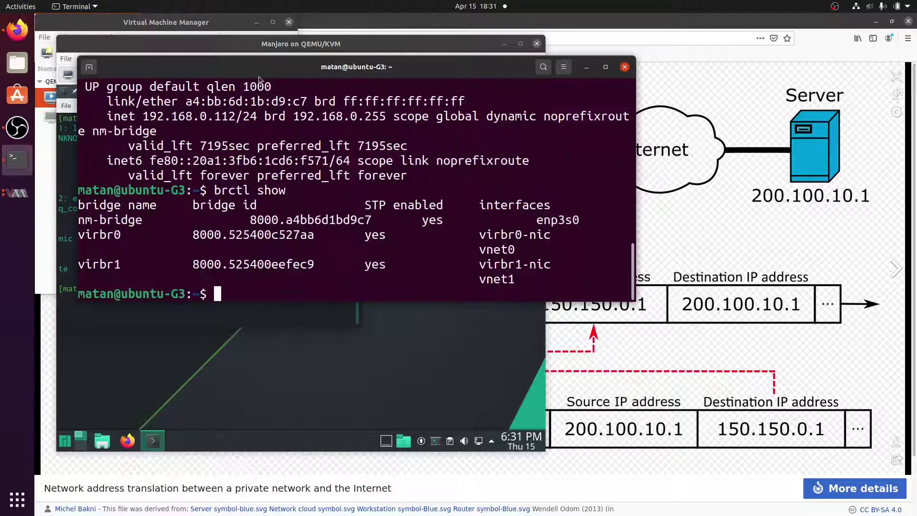
pyautogui.moveTo(401, 65); pyautogui.dragTo(773, 129)
pyautogui.click(215, 215)
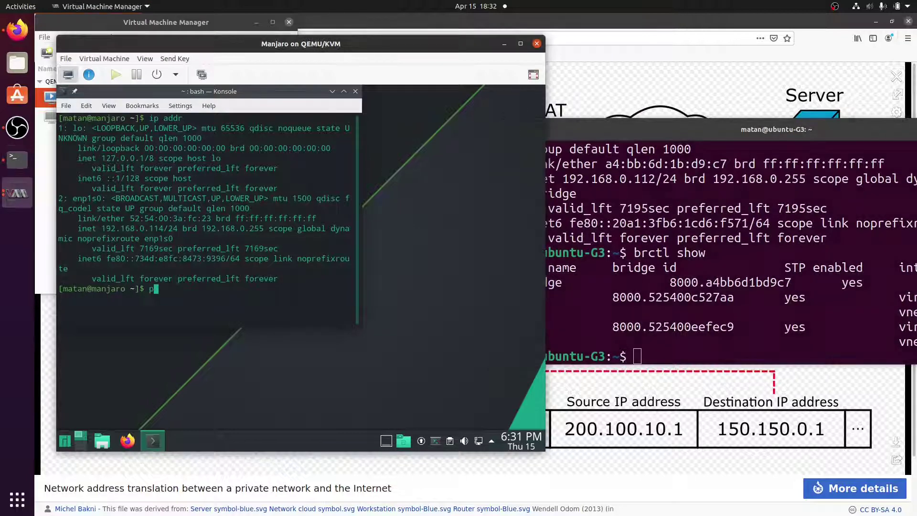
pyautogui.write('ping 192.168.0.112')
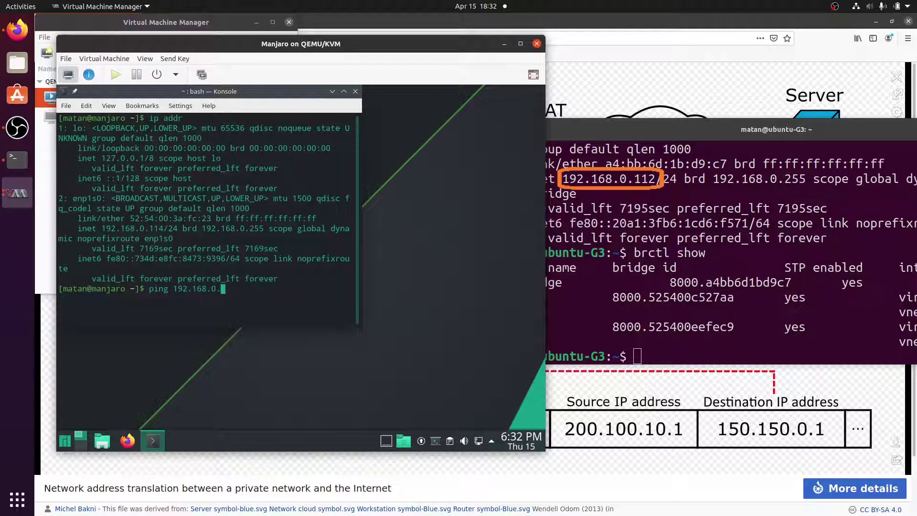
pyautogui.press('Return')
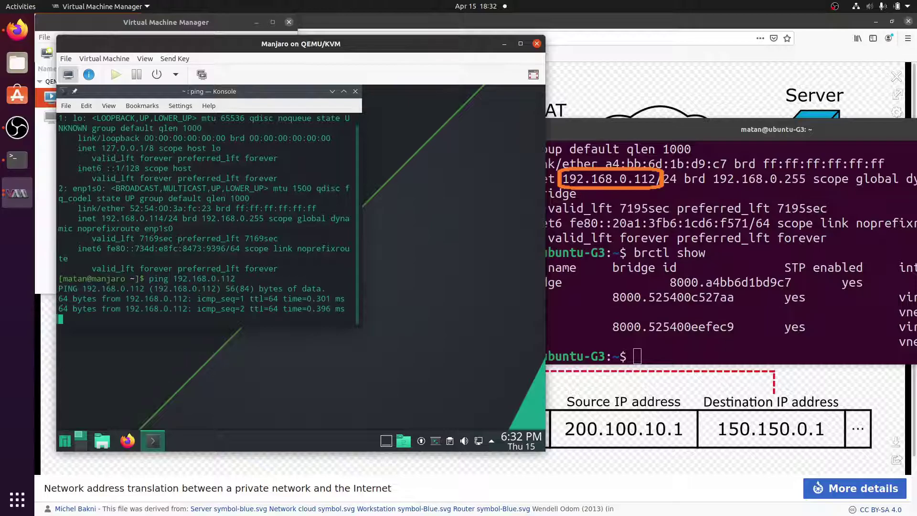